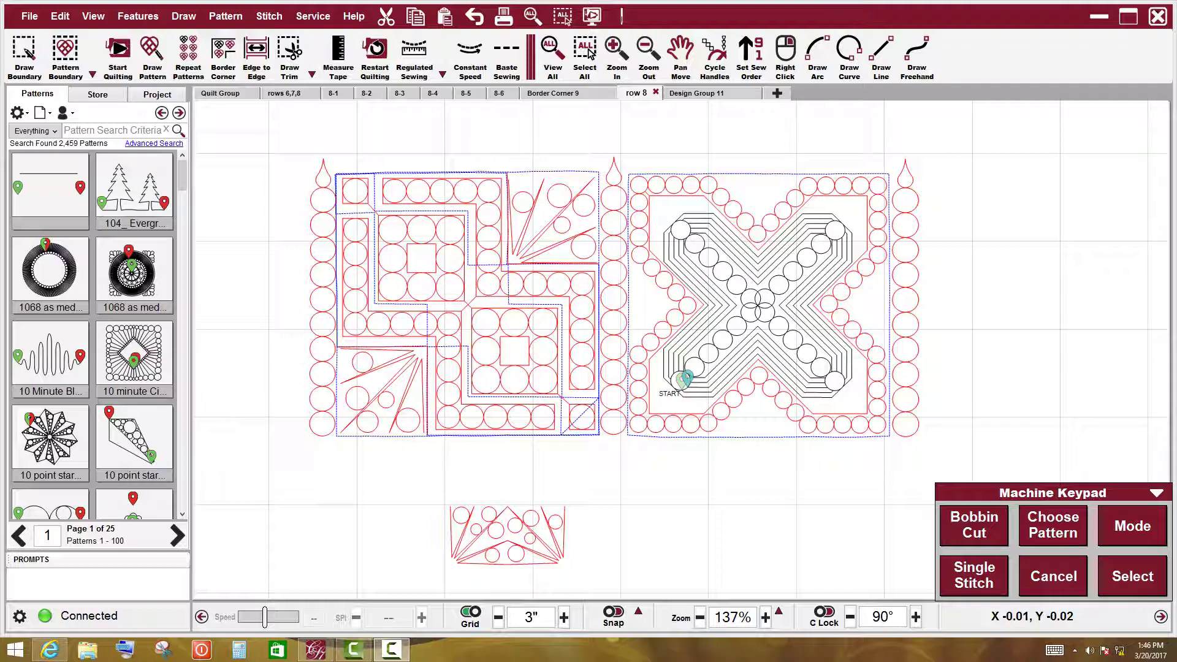
Turn the toolstrip's icon names off and back on
right_click(1009, 58)
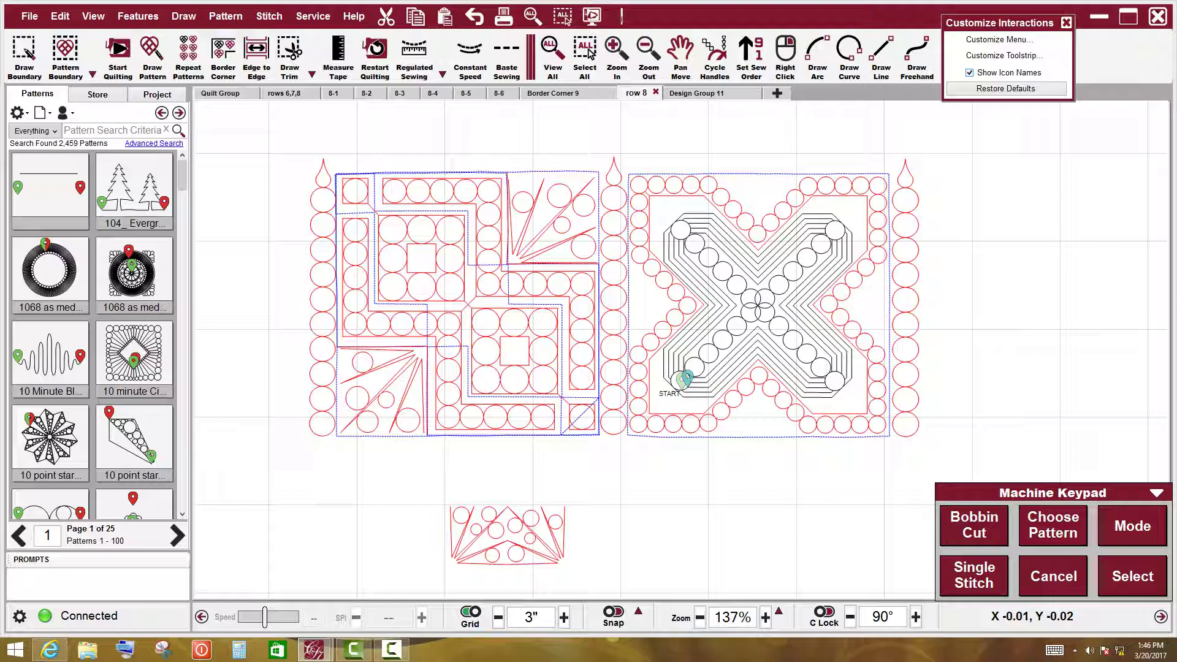
left_click(969, 72)
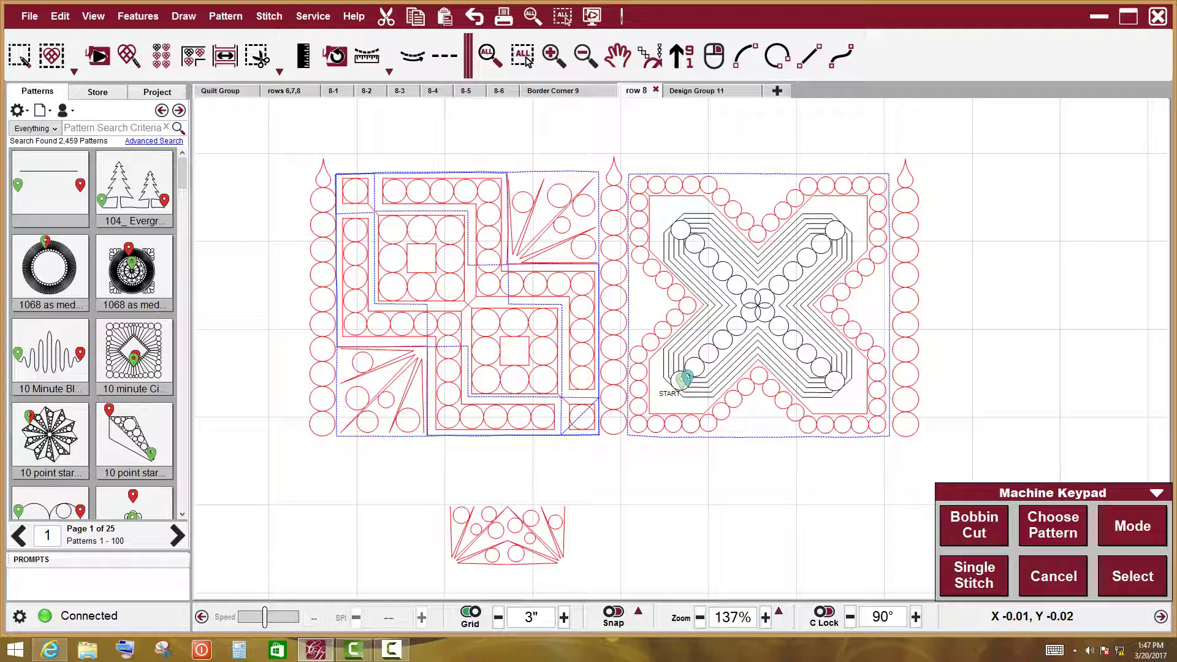
right_click(993, 53)
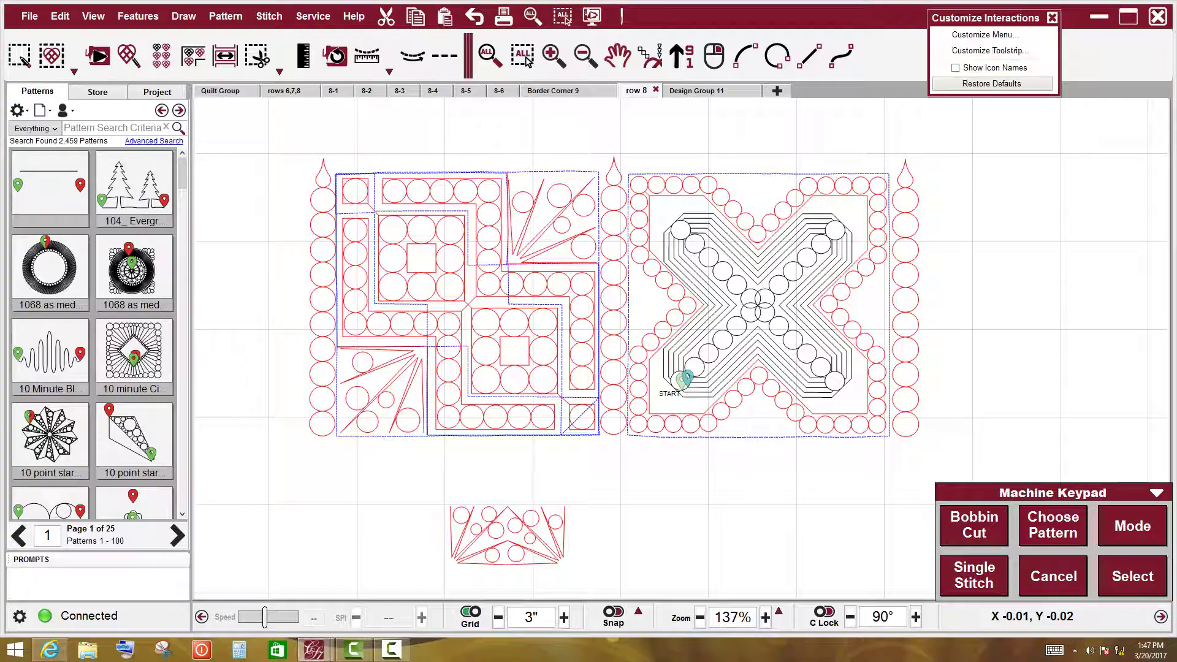
left_click(956, 68)
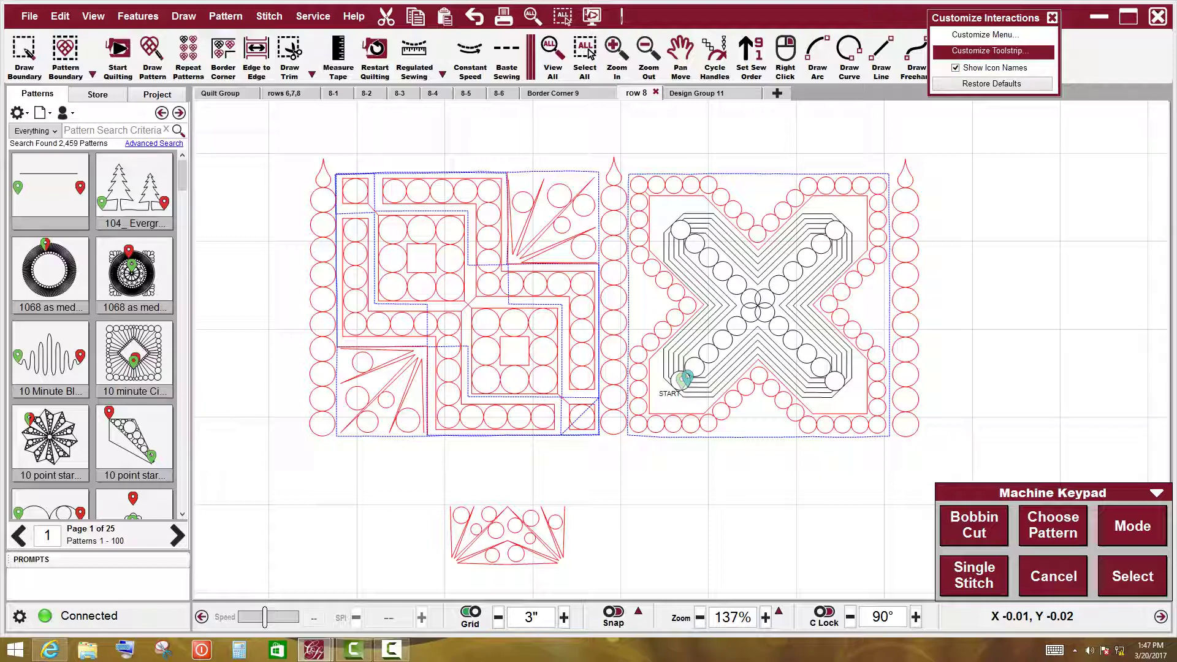
Open the toolstrip customization and review which buttons the Advanced Mode and Design Mode factory presets include
left_click(990, 51)
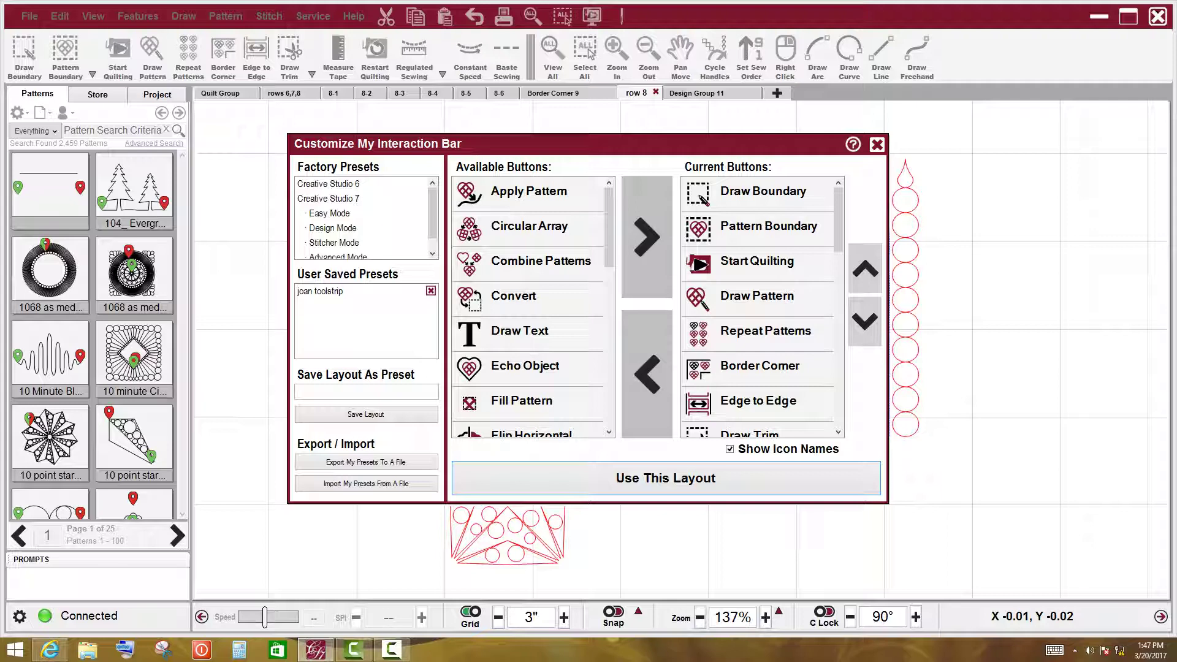
left_click_drag(433, 213, 433, 223)
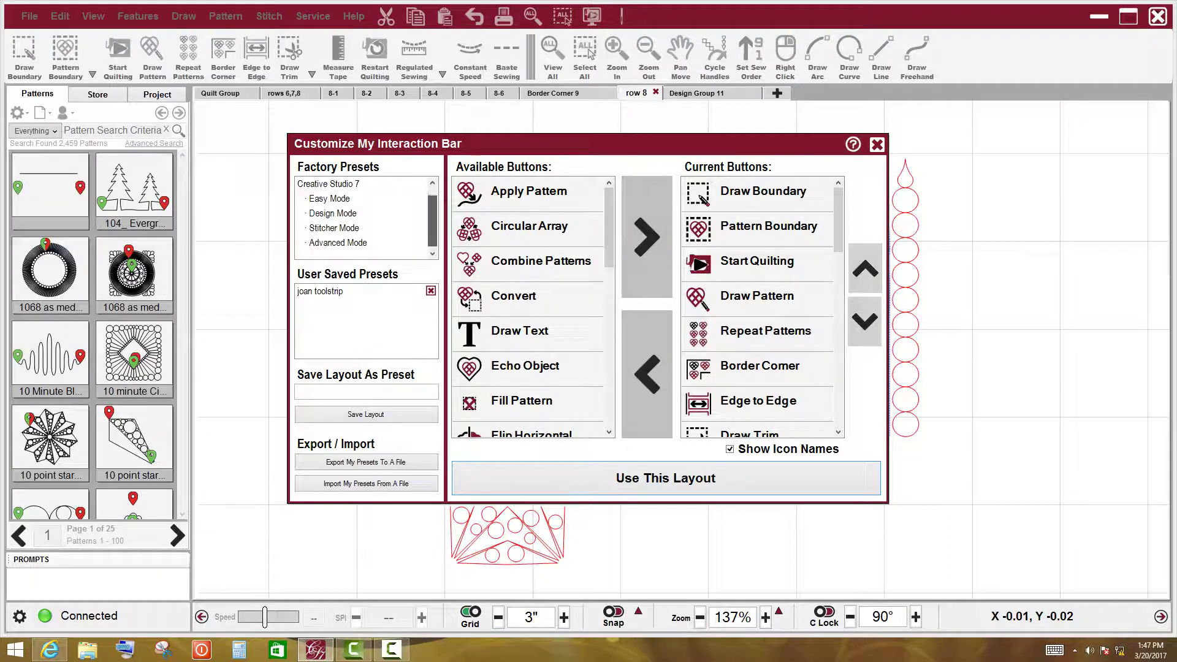
left_click(338, 242)
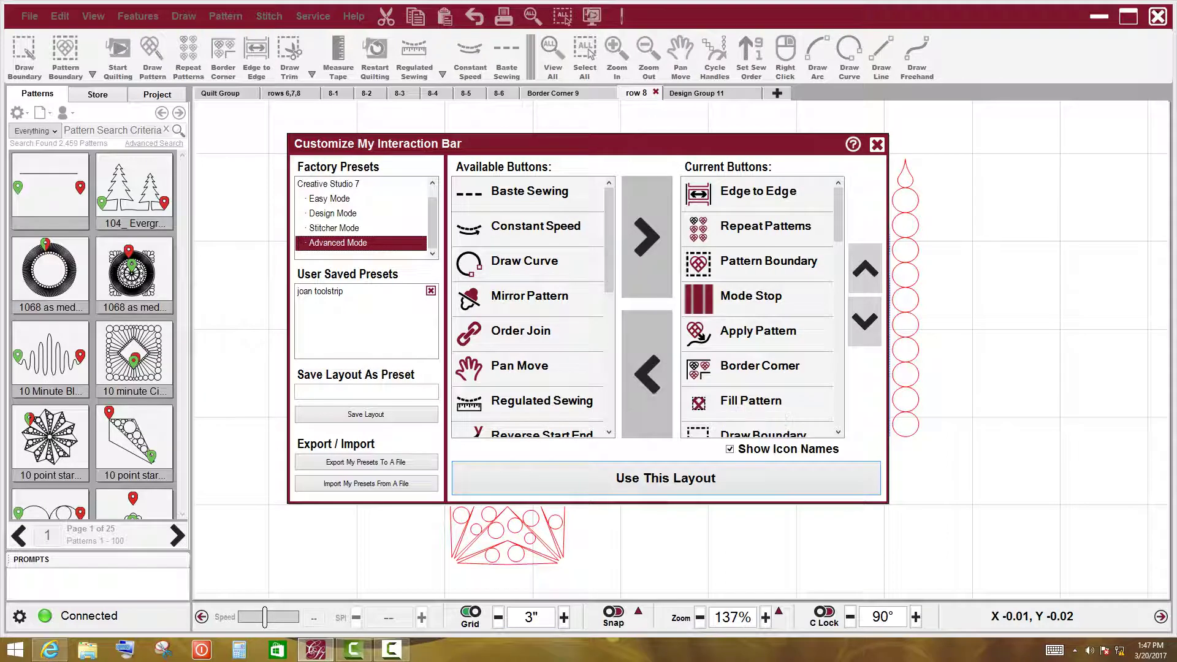
scroll(761, 306, "down", 5)
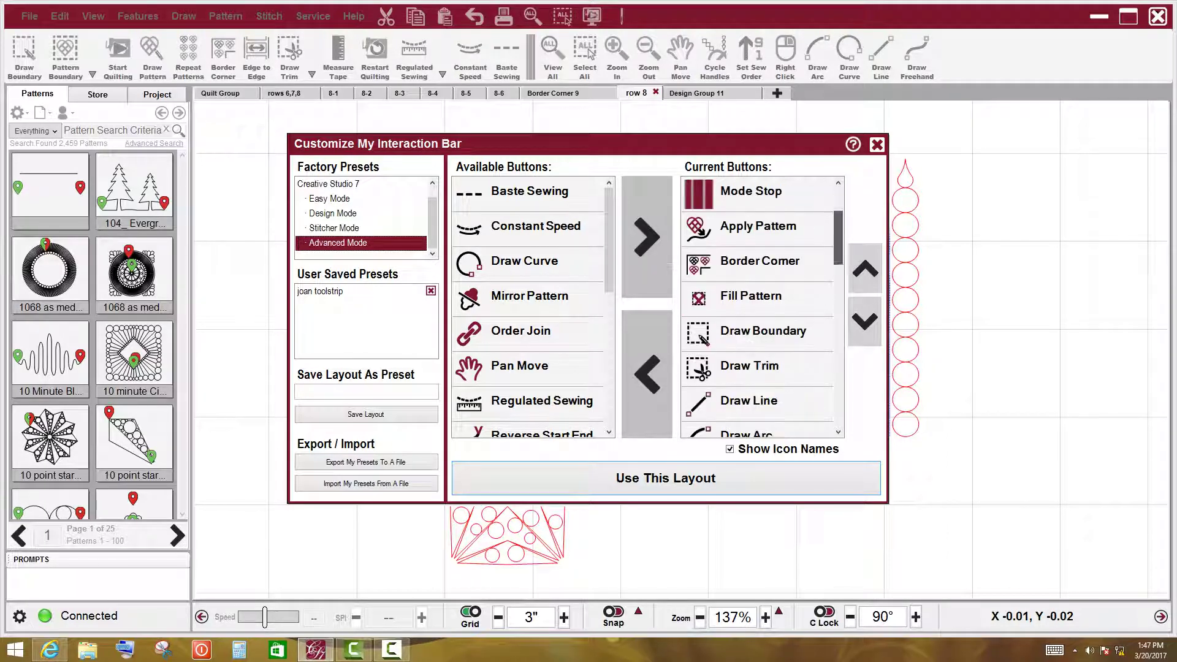
scroll(760, 307, "down", 3)
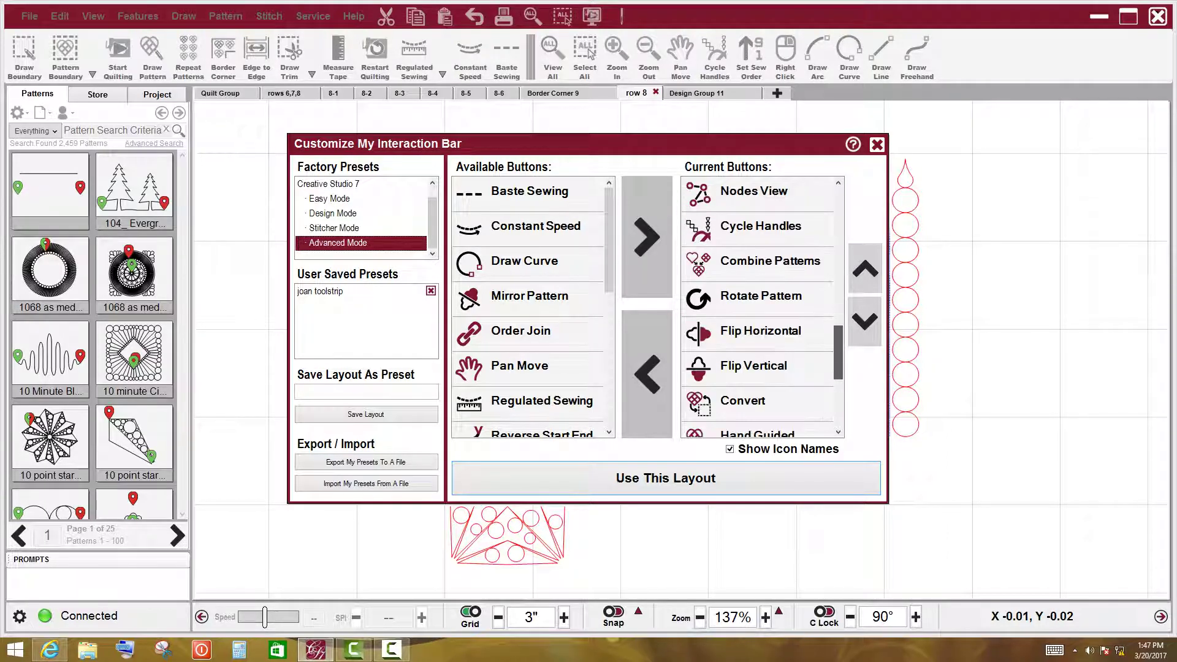
scroll(760, 307, "up", 8)
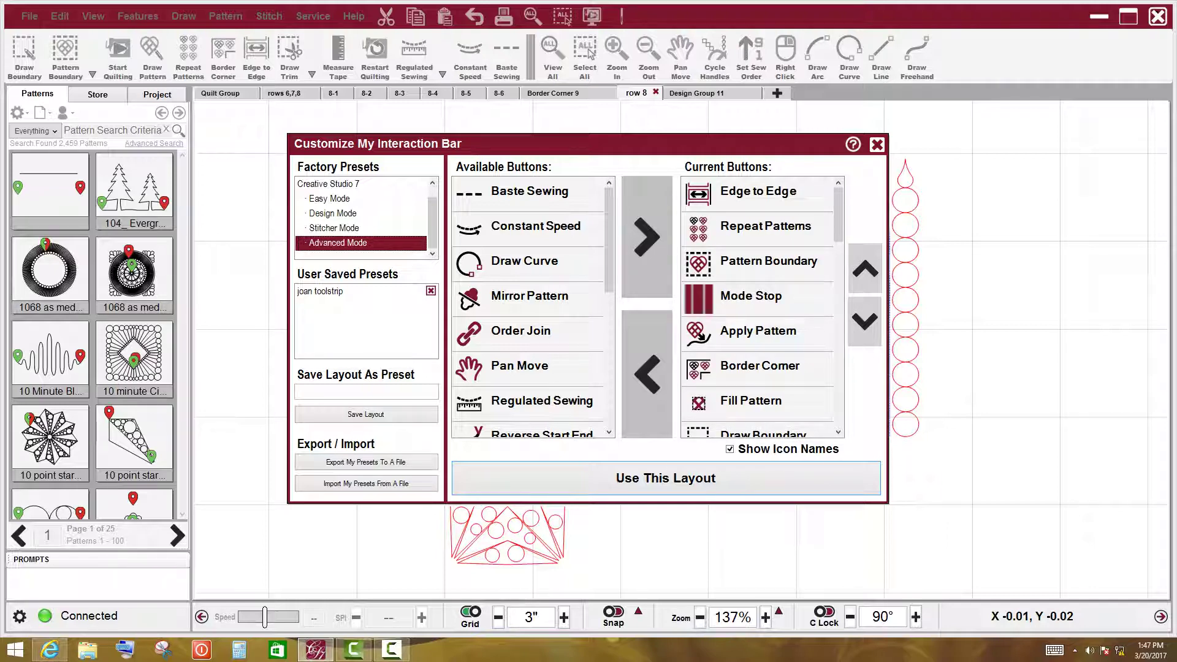
left_click(333, 214)
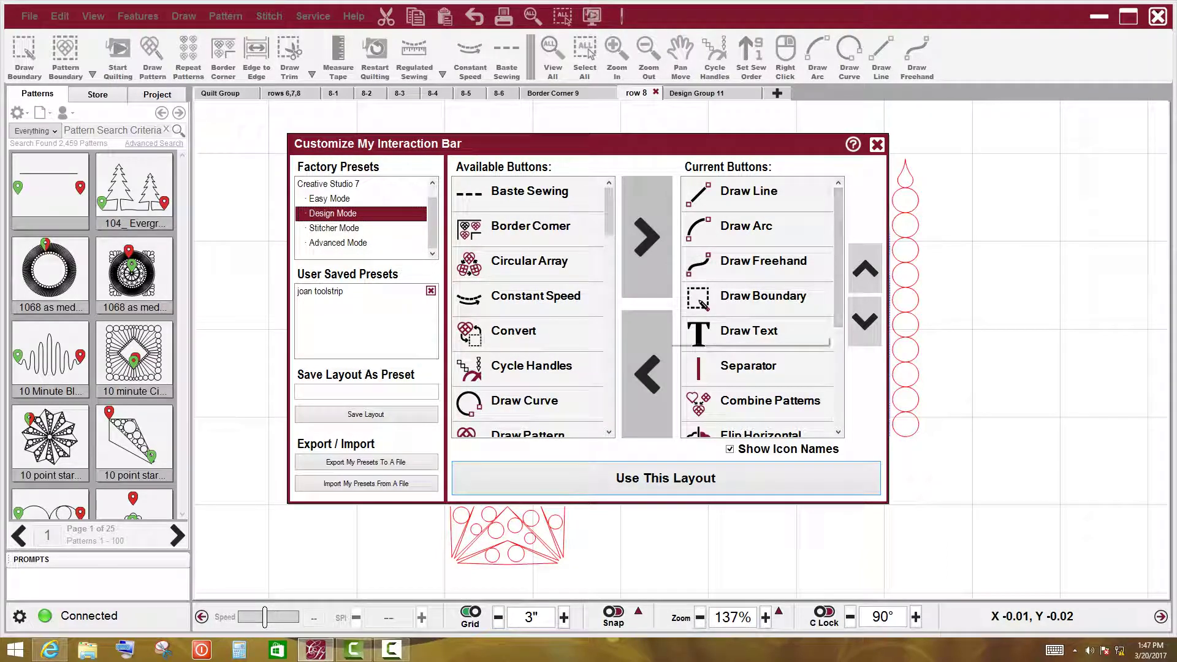
scroll(758, 306, "down", 1)
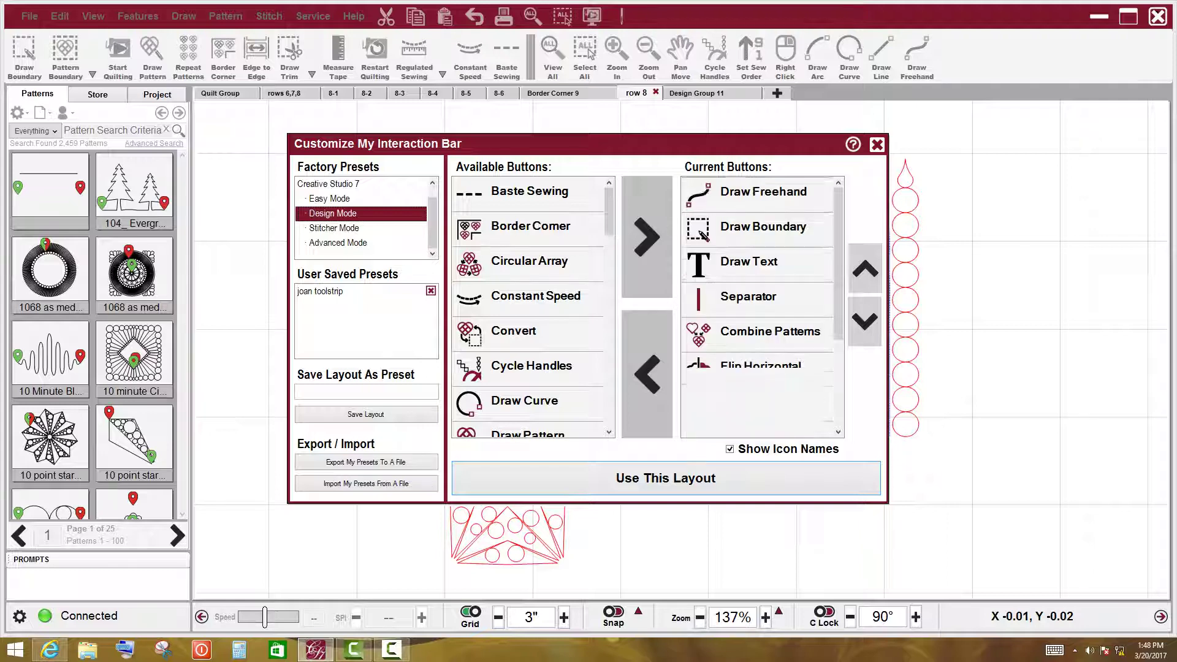
Load the Easy Mode factory preset and add Border Corner to the end of its current buttons
left_click(330, 199)
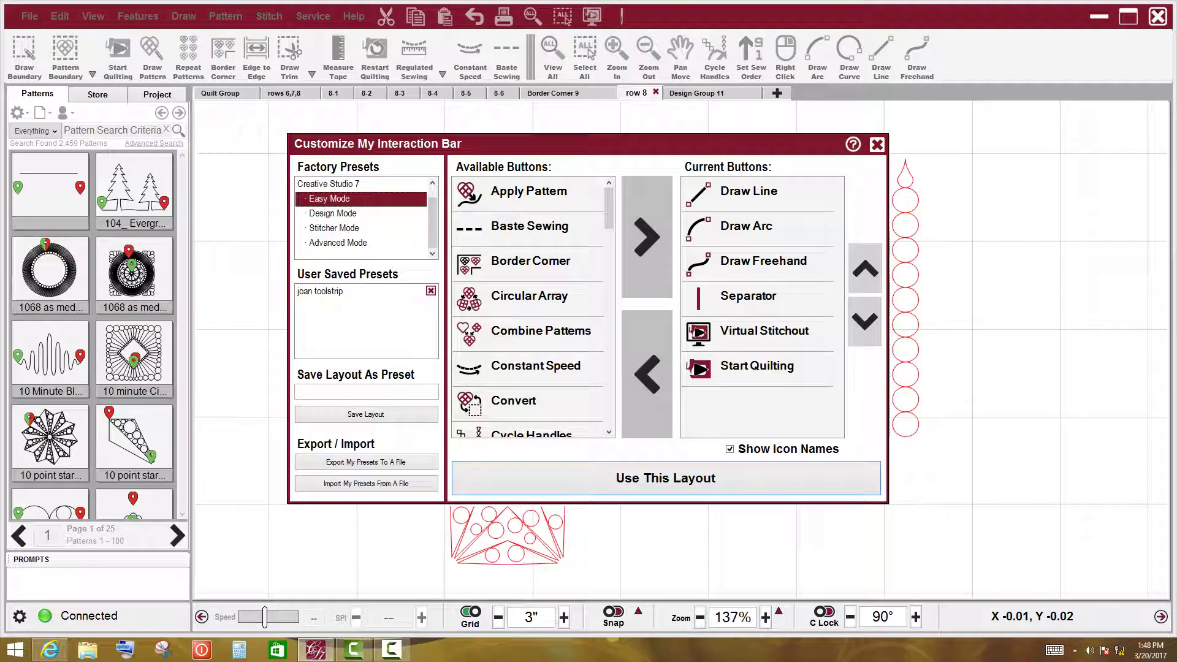
left_click(529, 263)
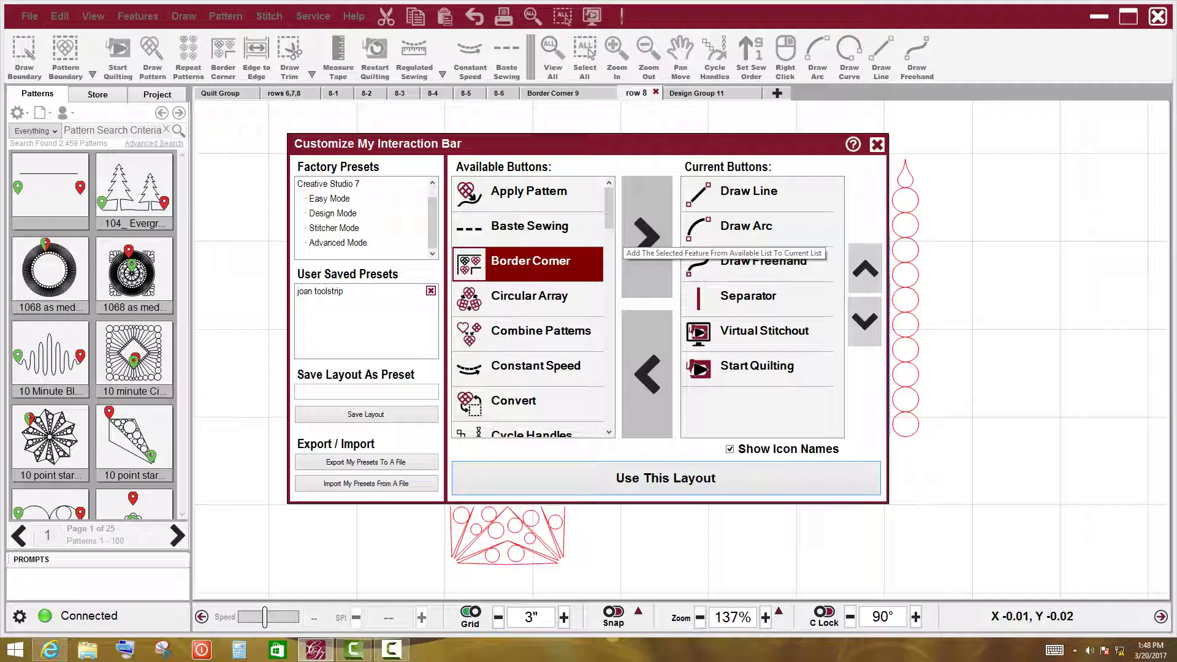
left_click(646, 237)
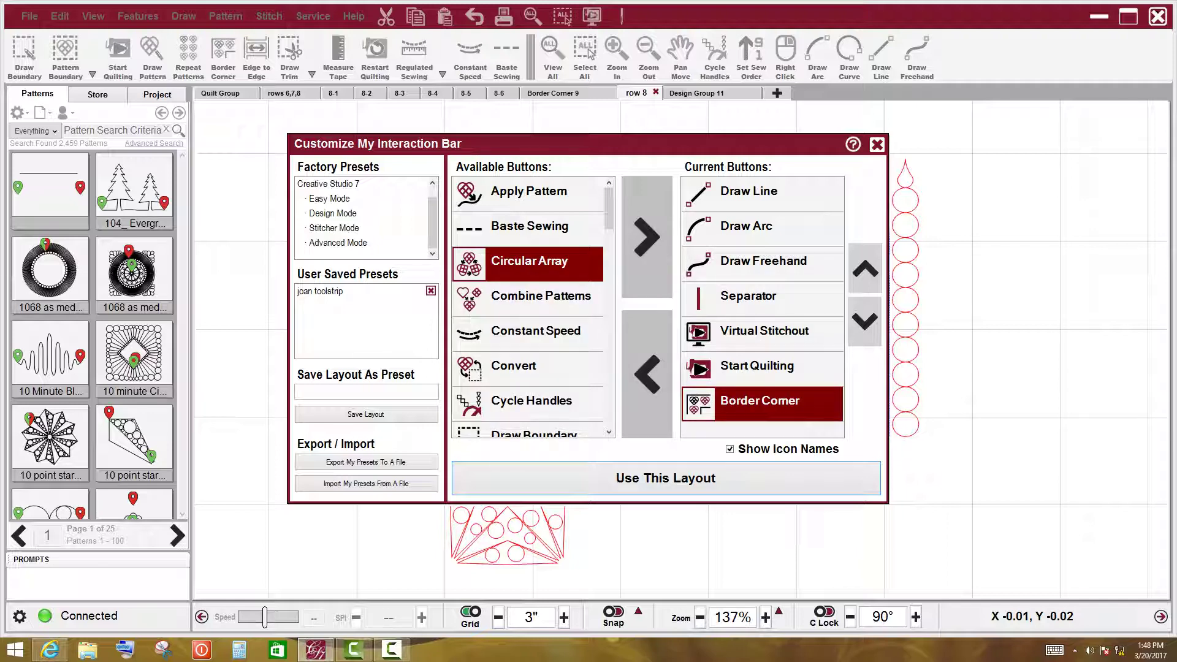
Insert Combine Patterns directly below the Separator and Circular Array directly below Draw Line in the current buttons
left_click(539, 297)
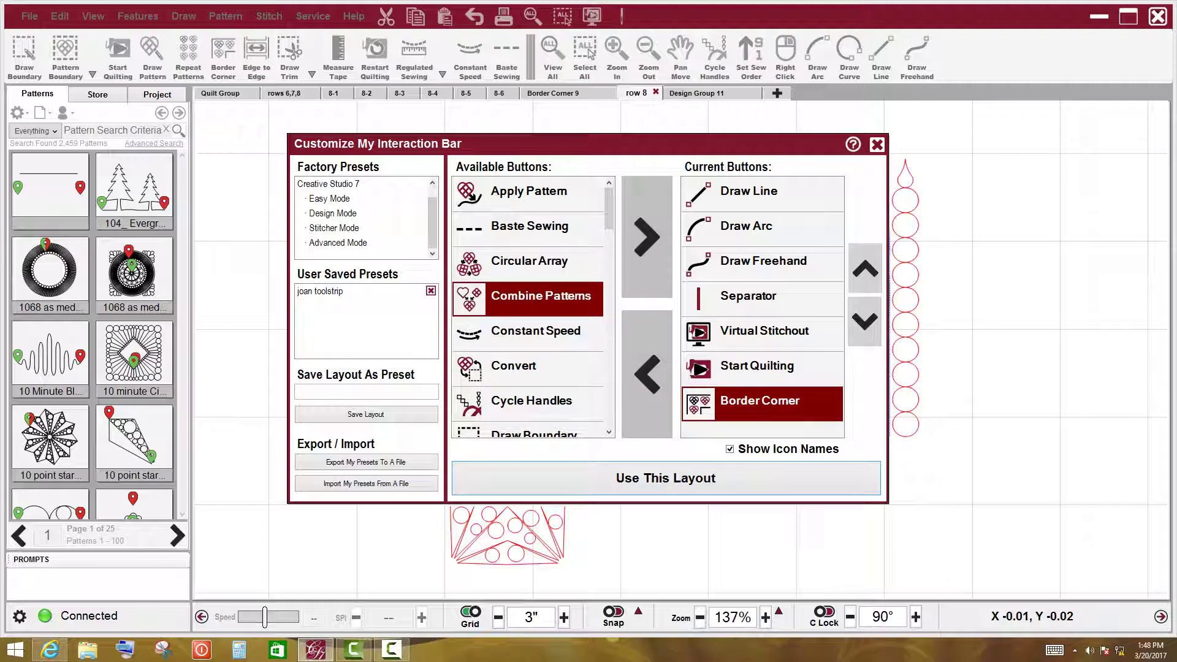
left_click_drag(539, 298, 760, 328)
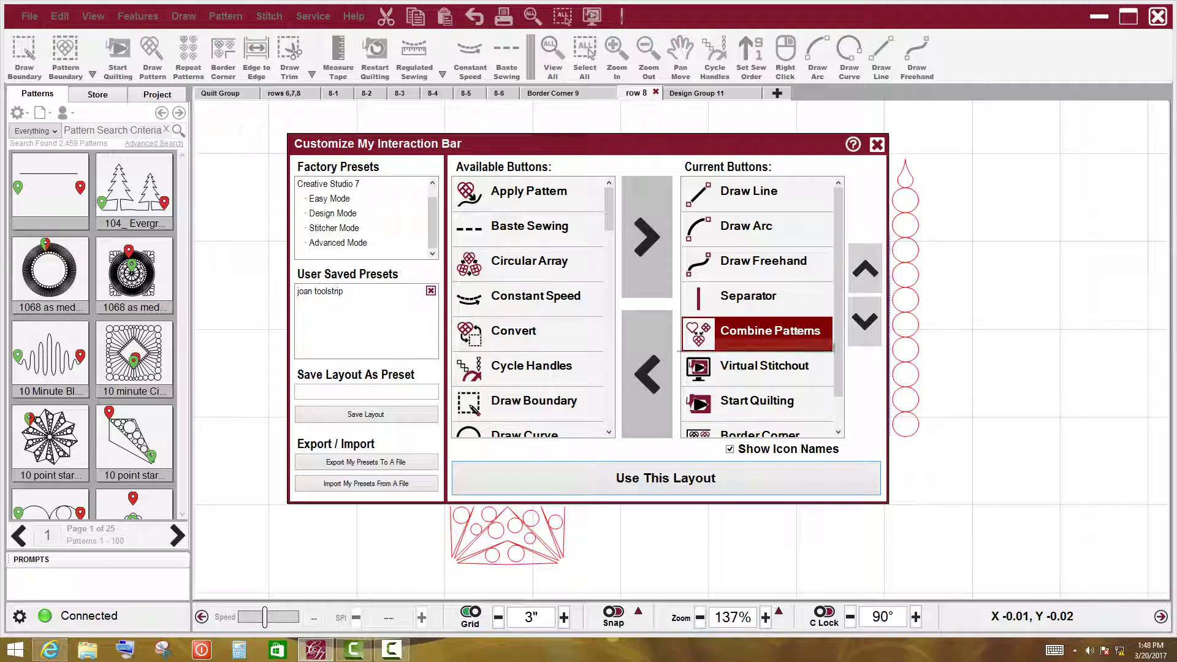
left_click(528, 264)
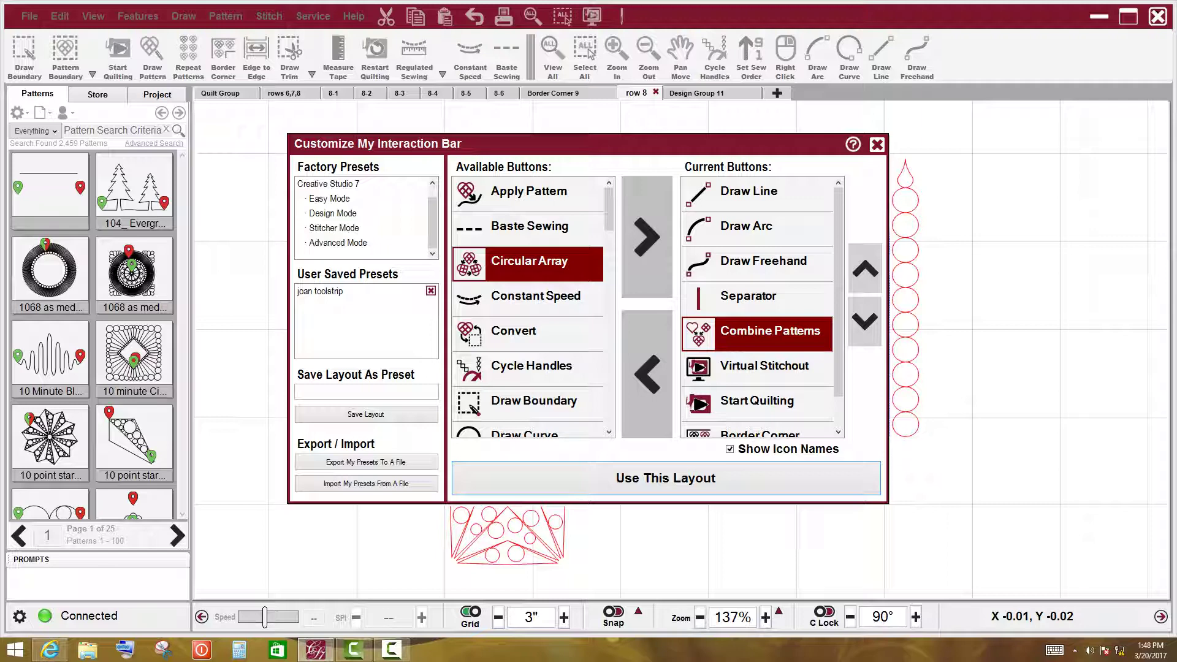
left_click_drag(529, 264, 757, 229)
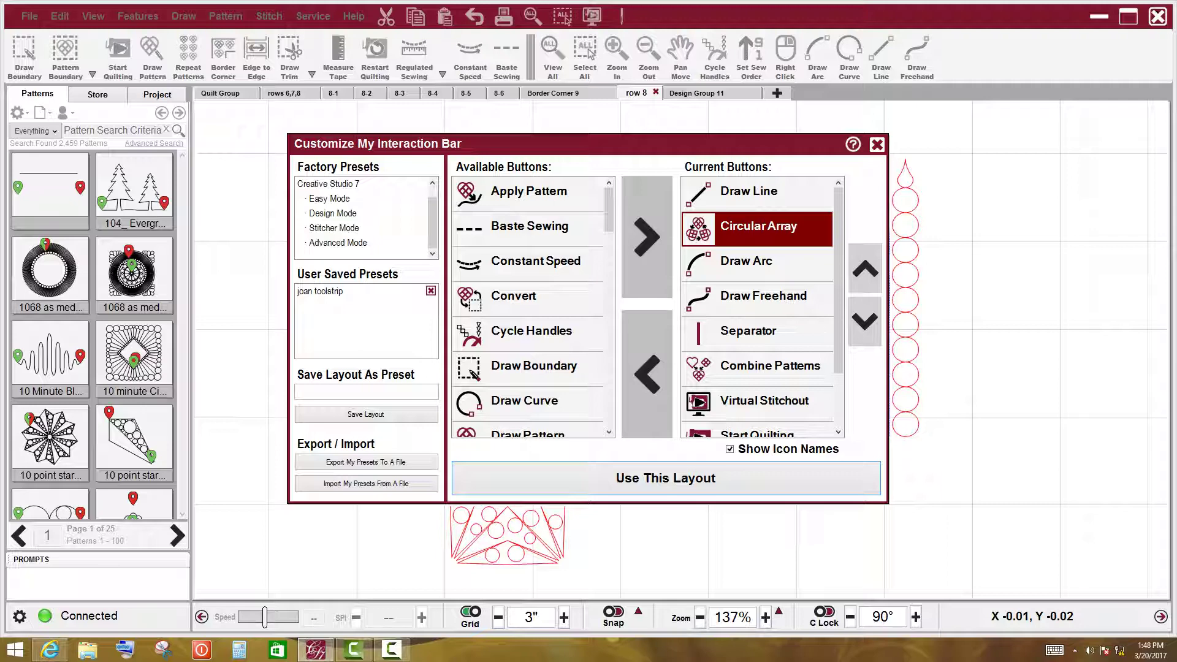
Insert the Convert button between Draw Arc and Draw Freehand in the current buttons
left_click(528, 299)
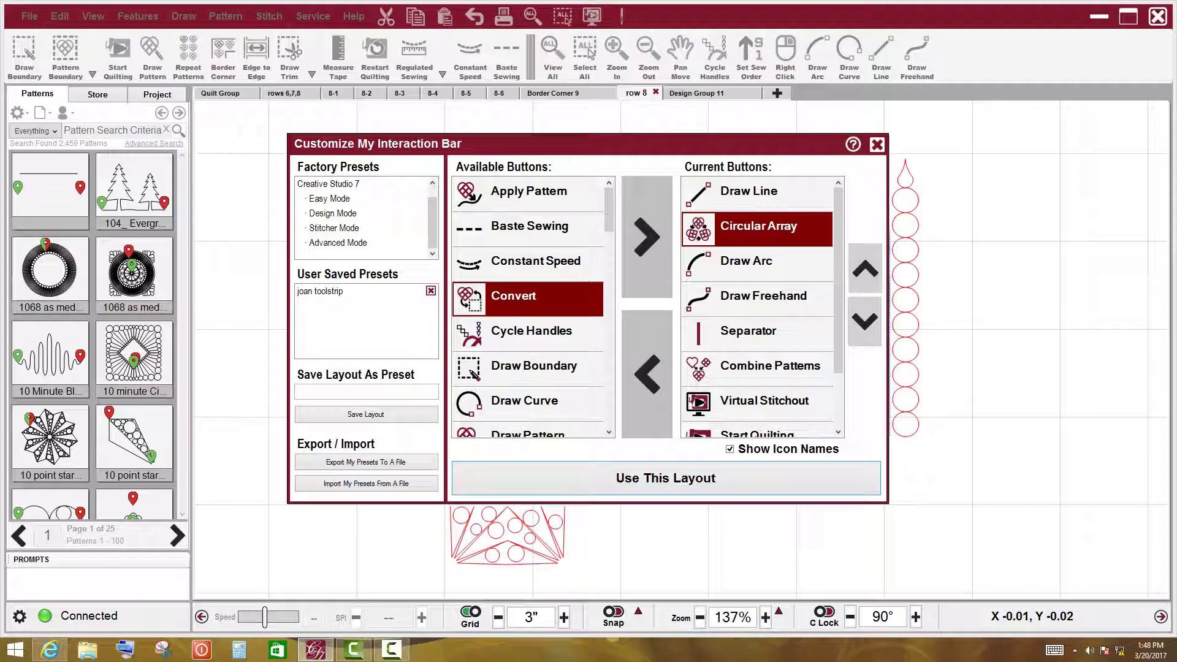
left_click_drag(527, 299, 757, 299)
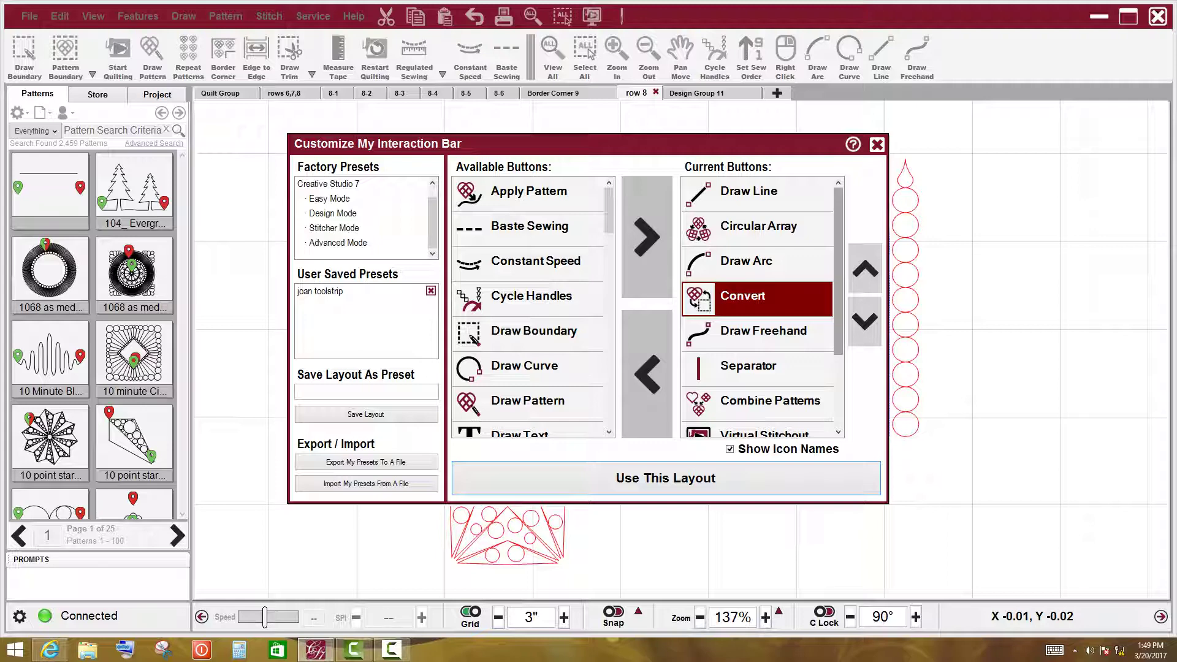
scroll(760, 307, "down", 3)
scroll(760, 306, "up", 3)
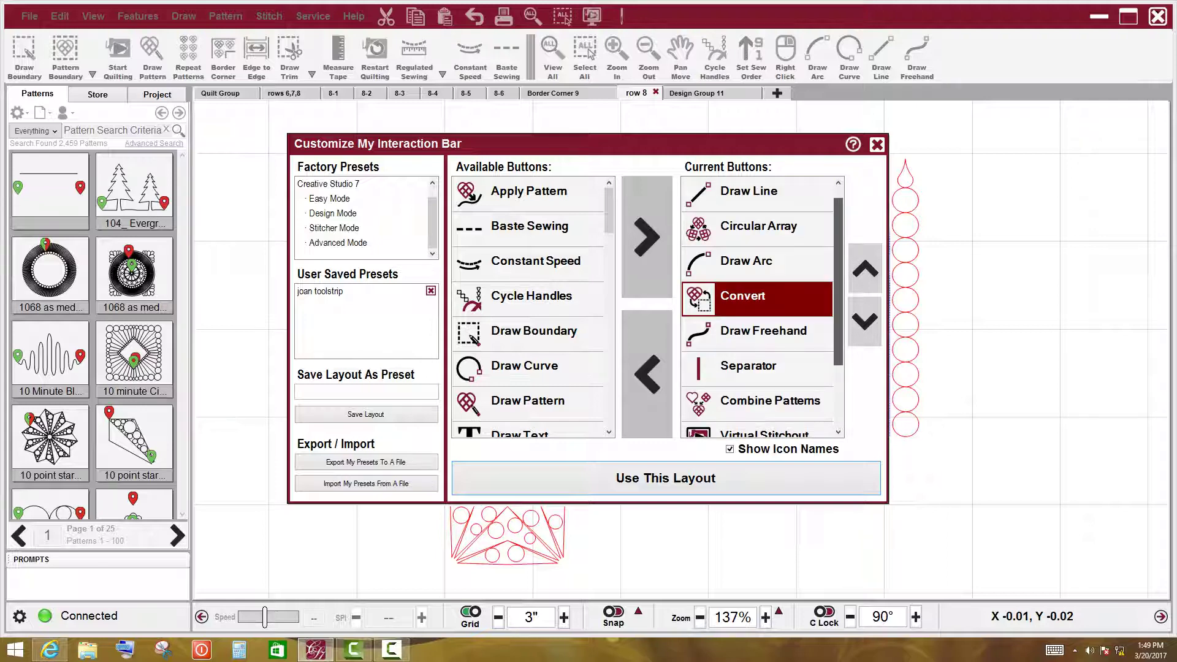
Move Start Quilting up to the first position in the current buttons
scroll(762, 307, "down", 3)
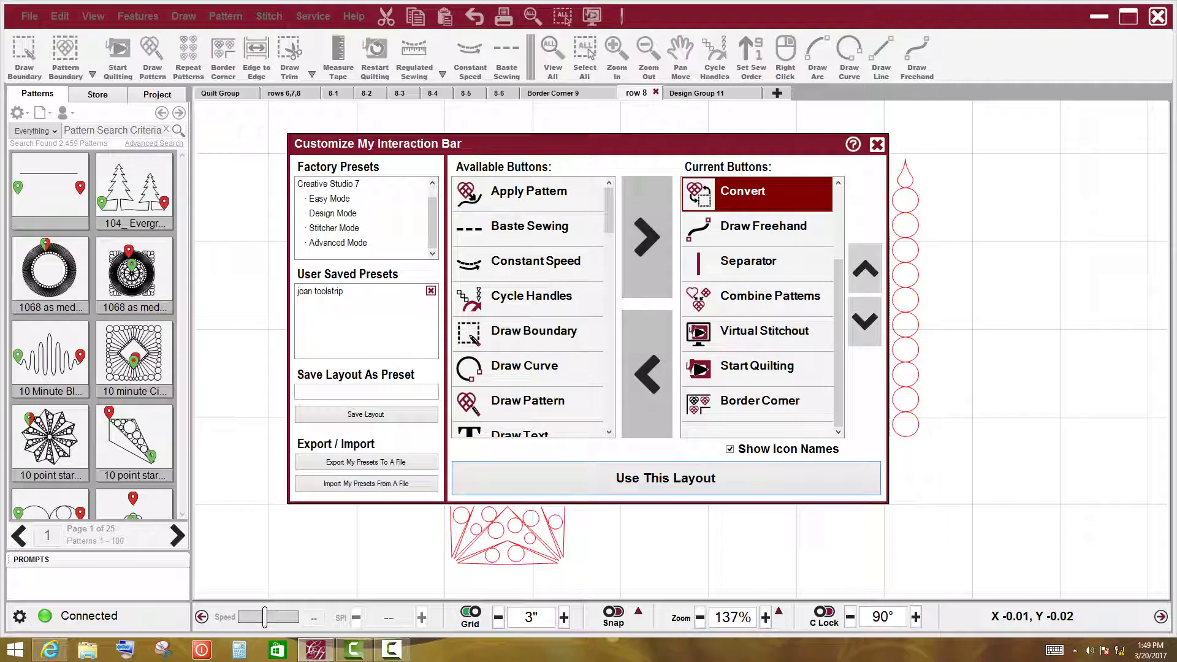
left_click(757, 369)
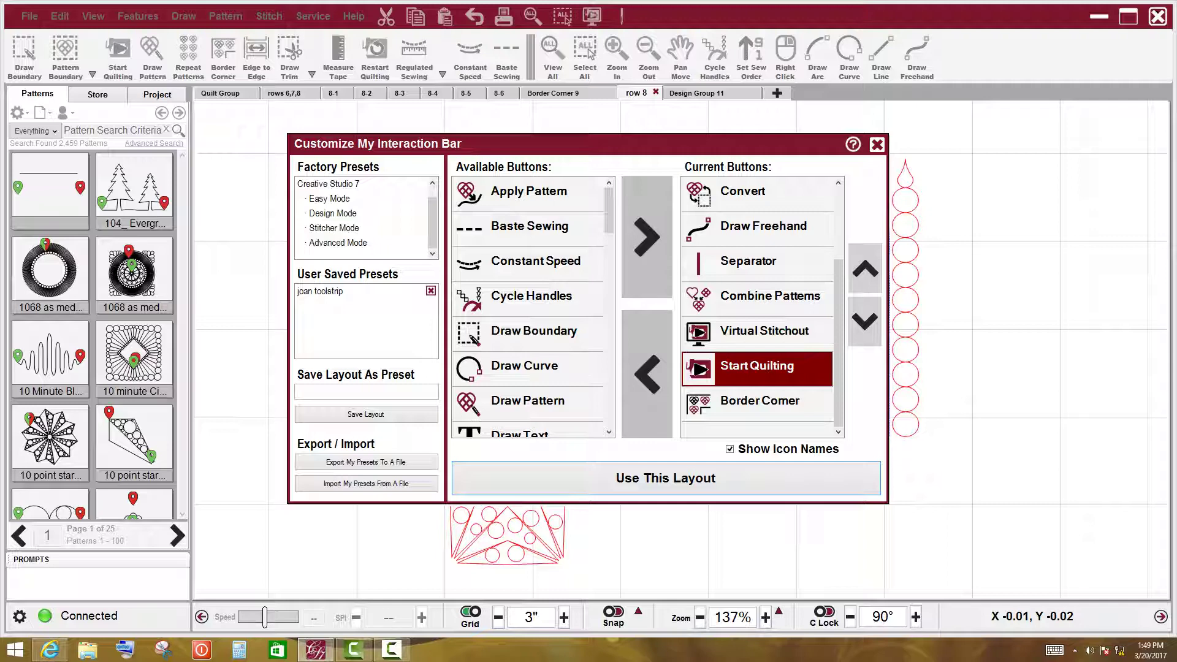
left_click_drag(758, 369, 757, 194)
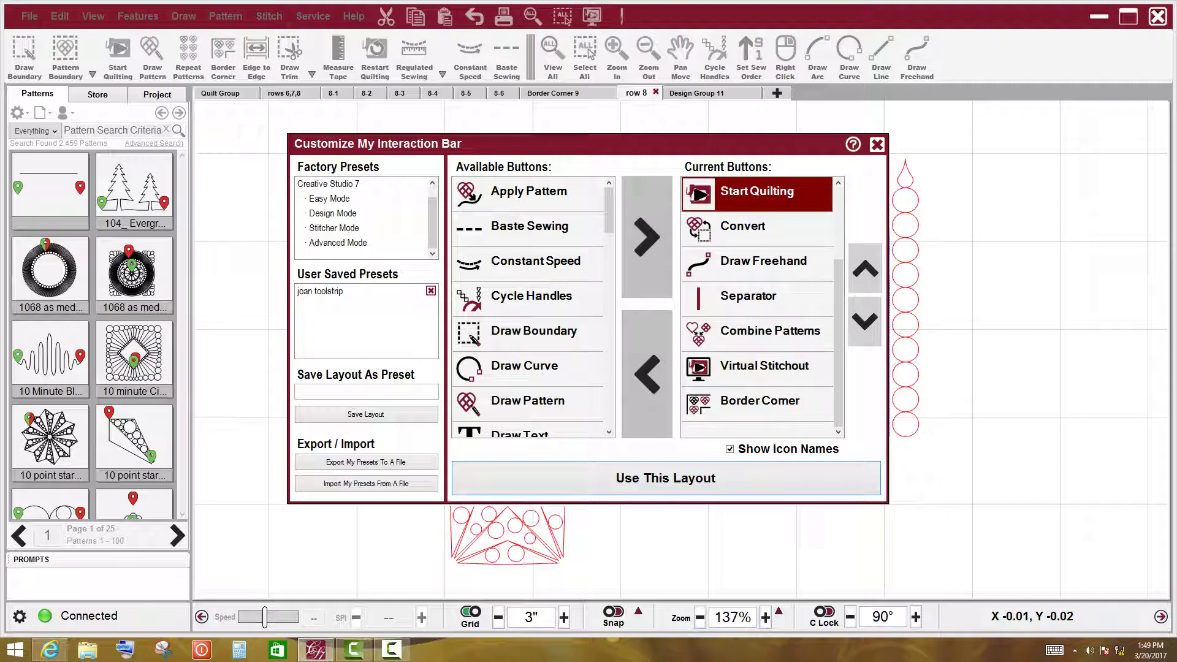
left_click(865, 269)
left_click(865, 270)
left_click(865, 270)
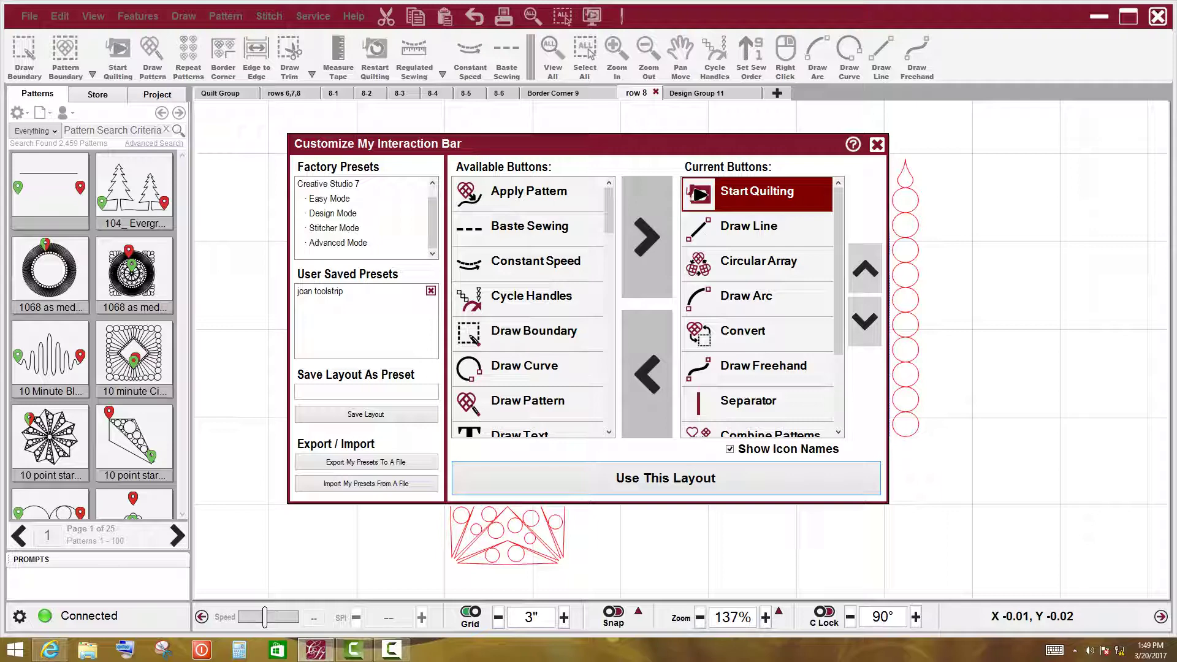
Place Start Quilting directly below the Separator and apply the customized layout to the toolstrip
left_click(865, 320)
left_click(865, 320)
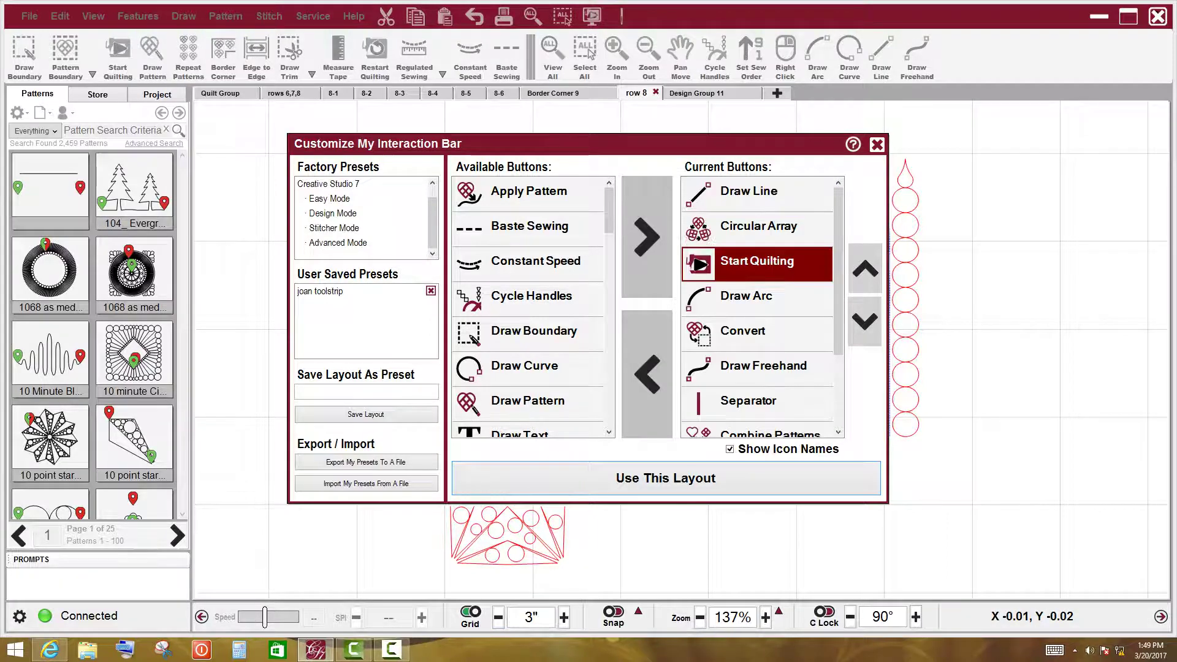
left_click(865, 320)
left_click(865, 320)
left_click(865, 320)
left_click(865, 320)
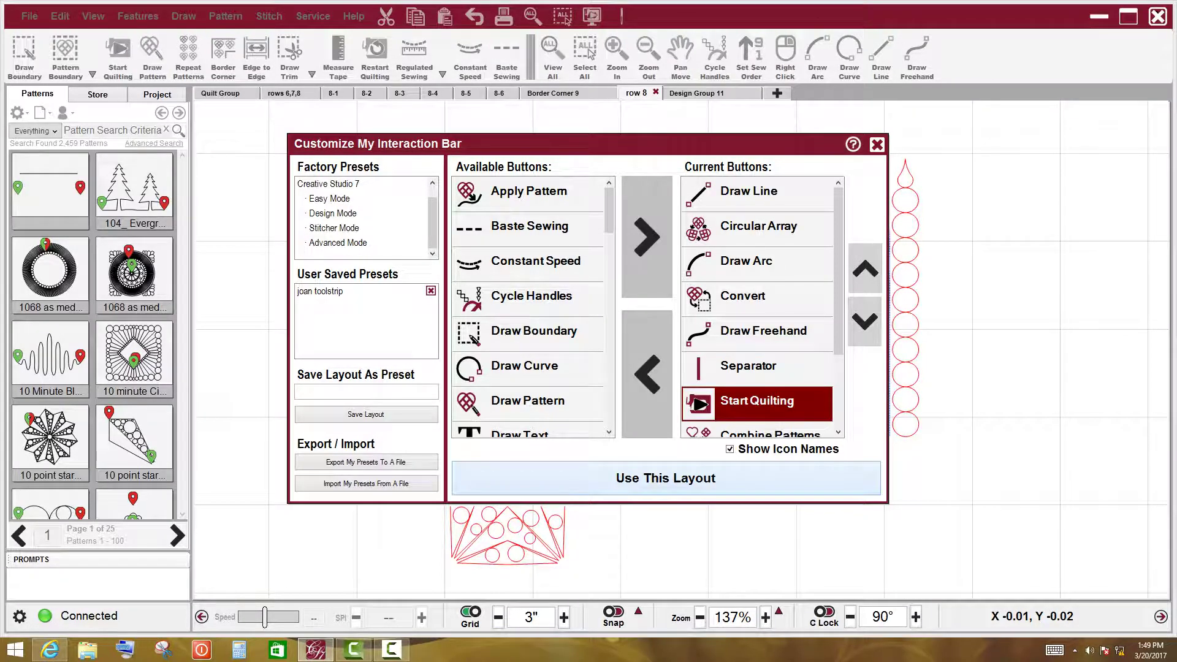
left_click(666, 478)
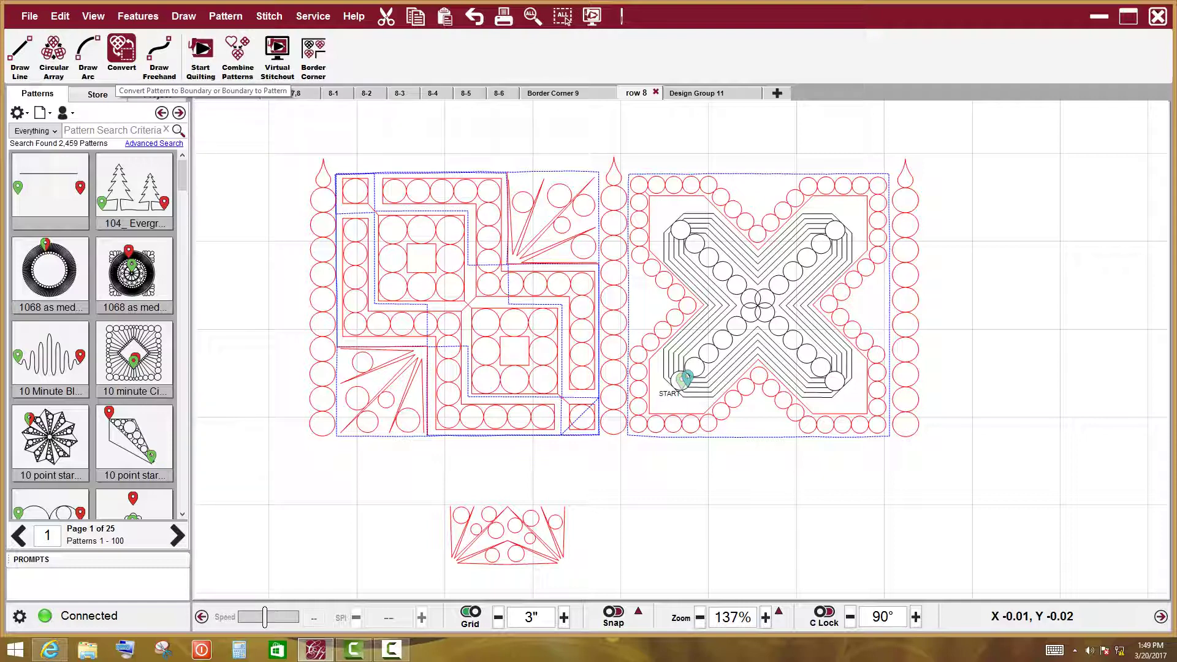
Load the Creative Studio 7 Advanced Mode factory preset and apply its layout to the toolstrip
left_click(621, 17)
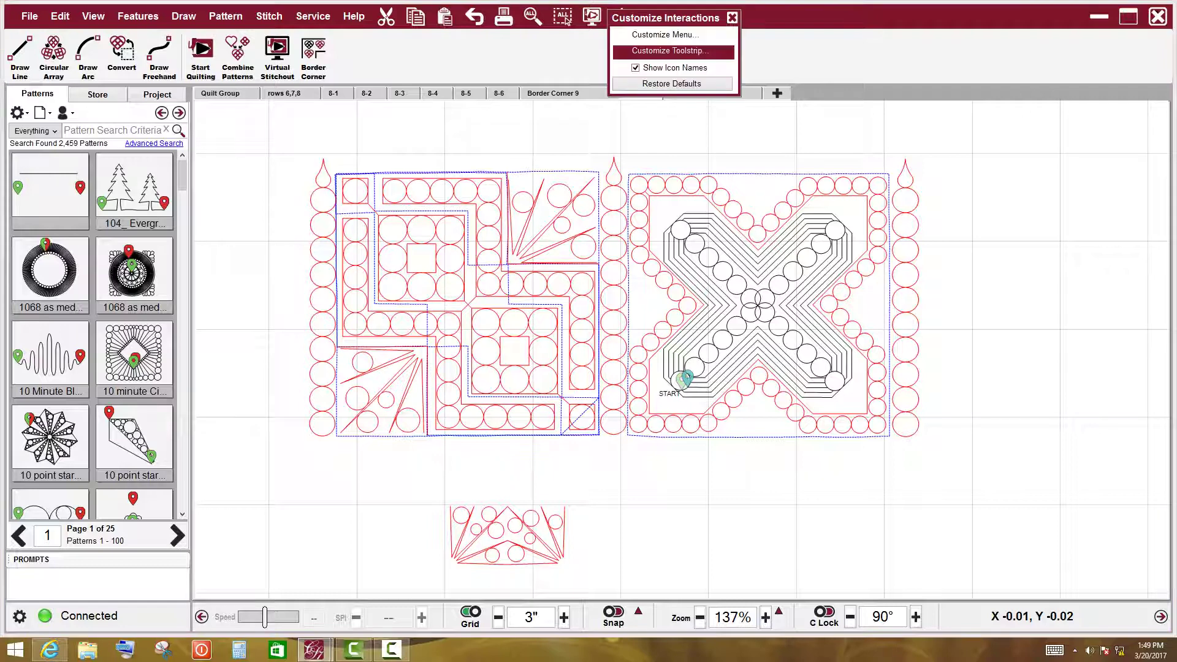
left_click(665, 50)
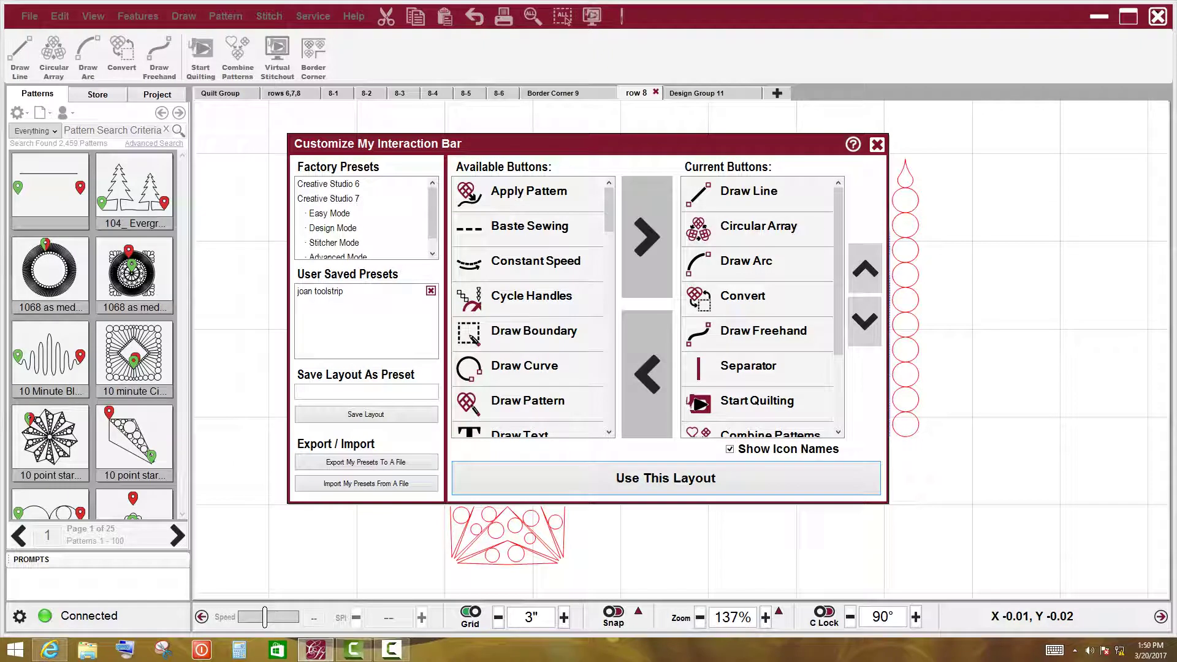
left_click(766, 367)
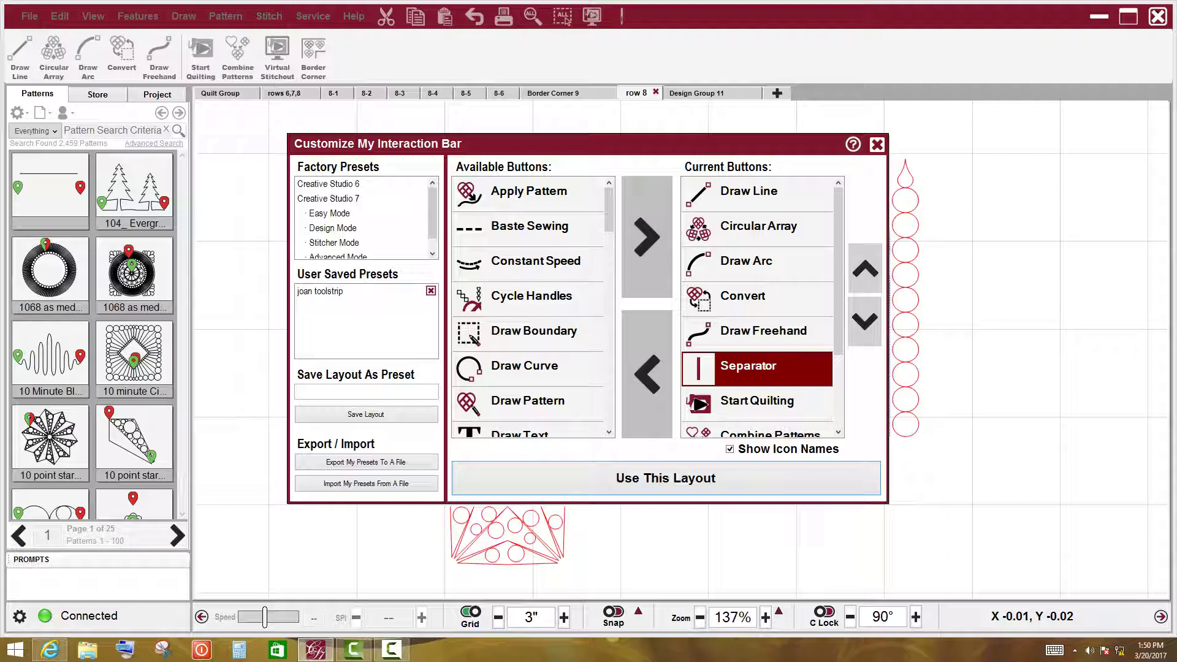
mouse_move(838, 270)
left_mouse_down()
mouse_move(838, 337)
mouse_move(838, 270)
left_mouse_up()
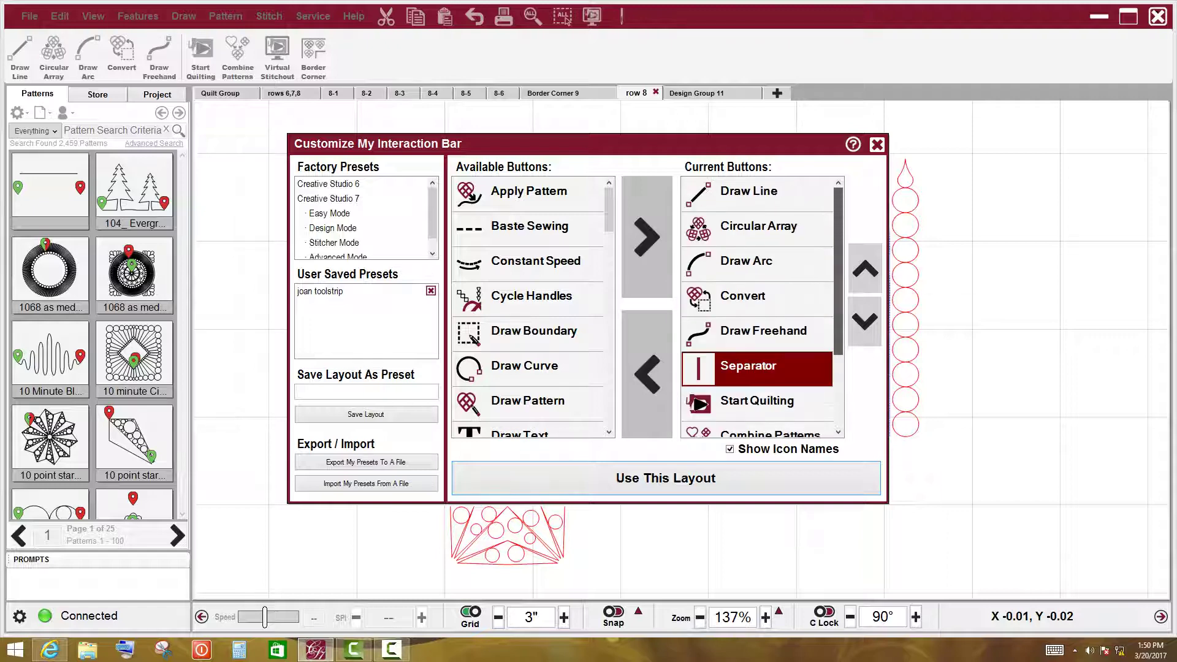
scroll(365, 219, "down", 1)
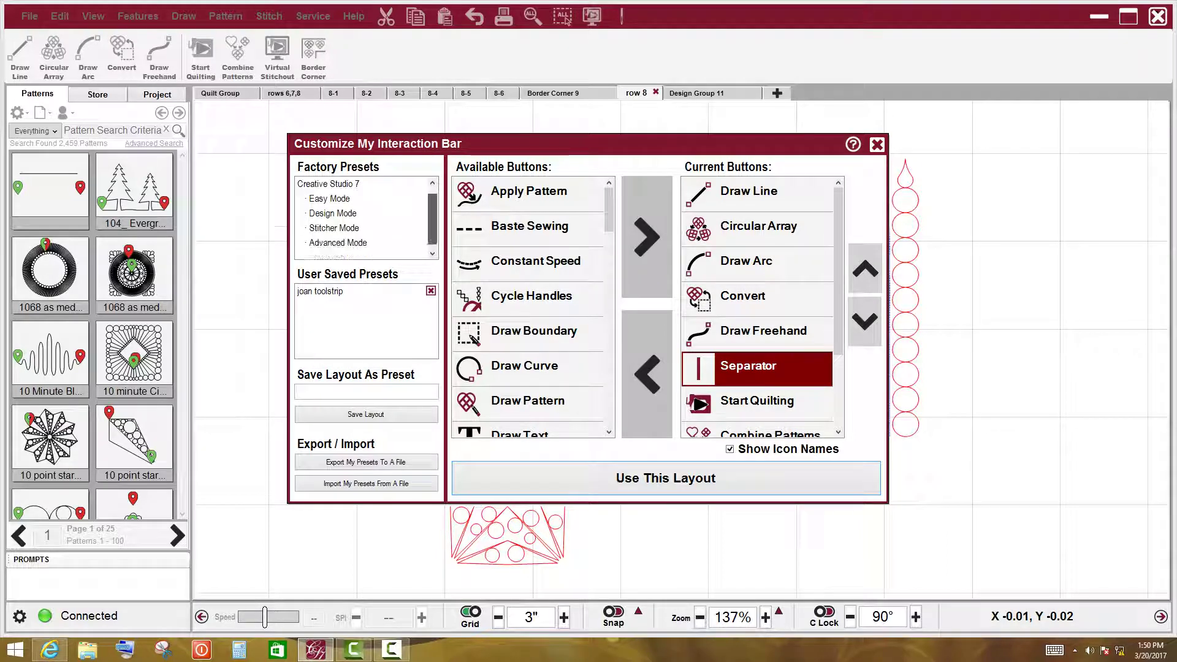
left_click(338, 243)
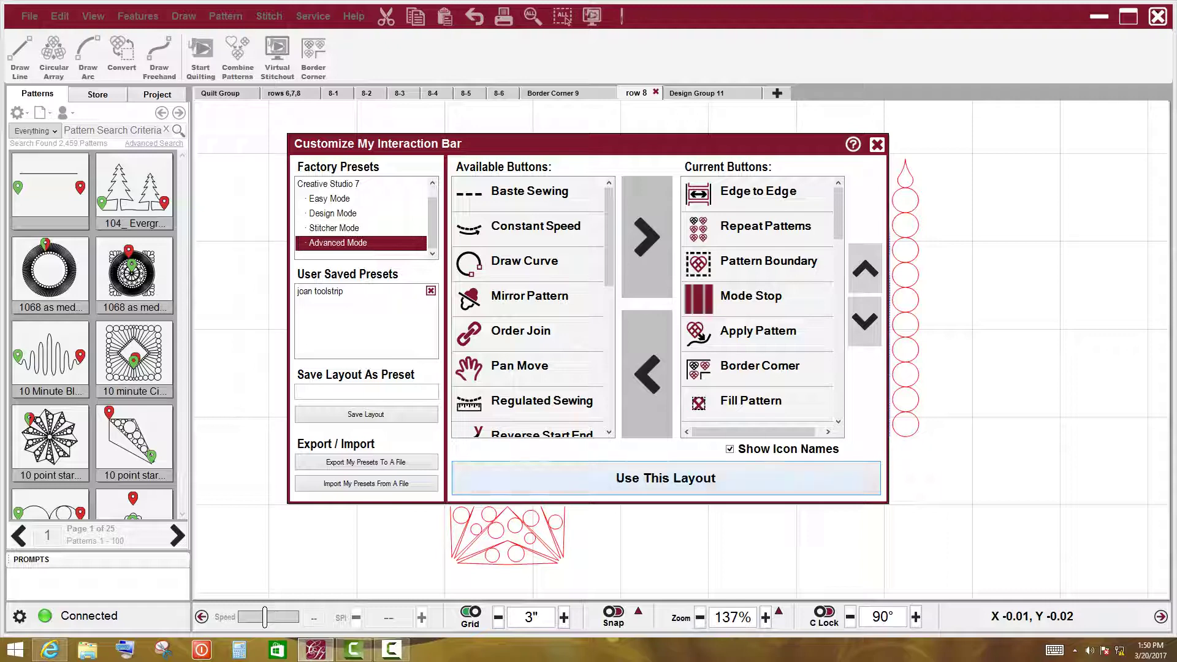
left_click(665, 479)
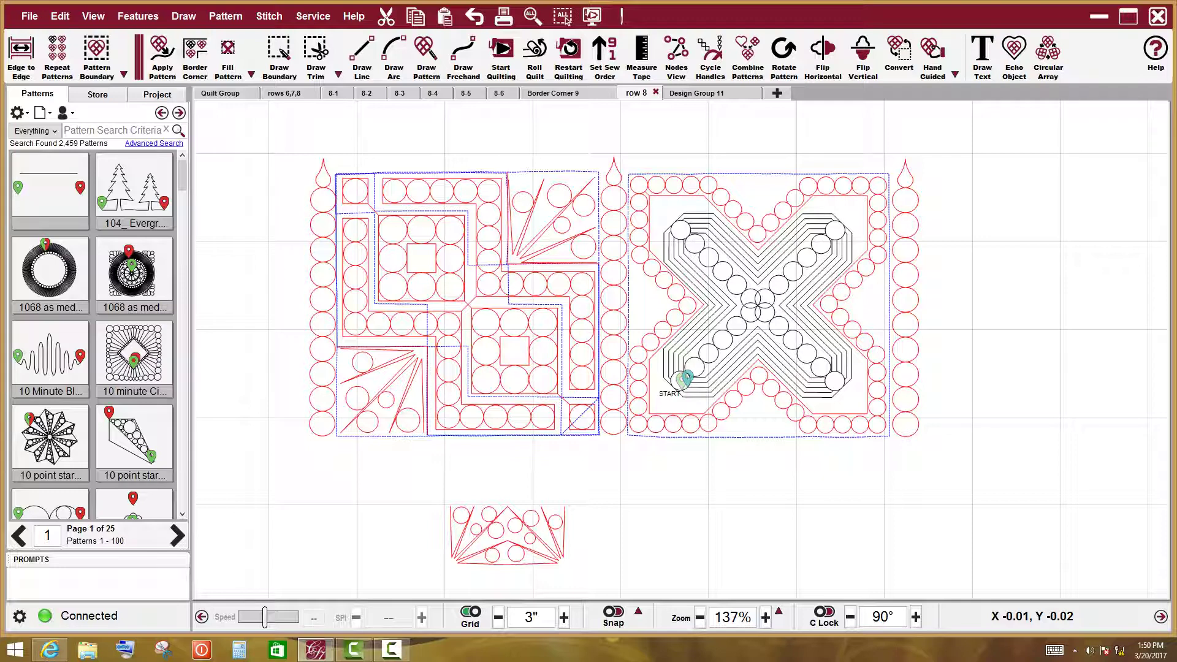
Load the only user-saved preset in the toolstrip customization and apply its layout
right_click(1094, 65)
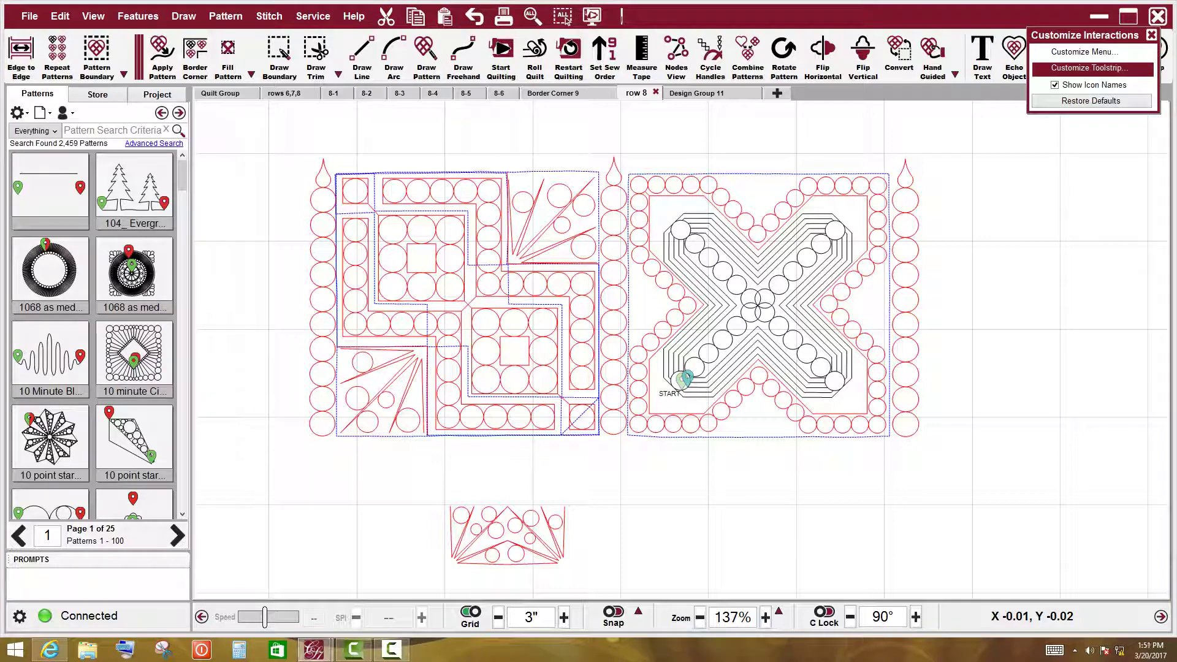
left_click(1092, 67)
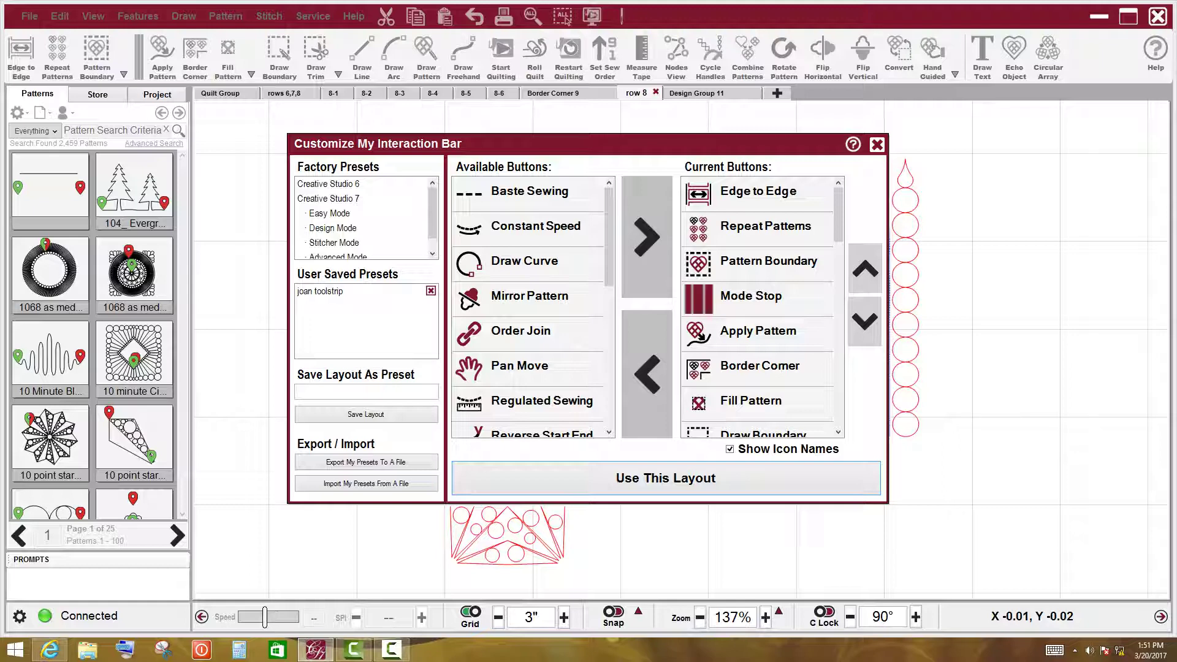
left_click(320, 291)
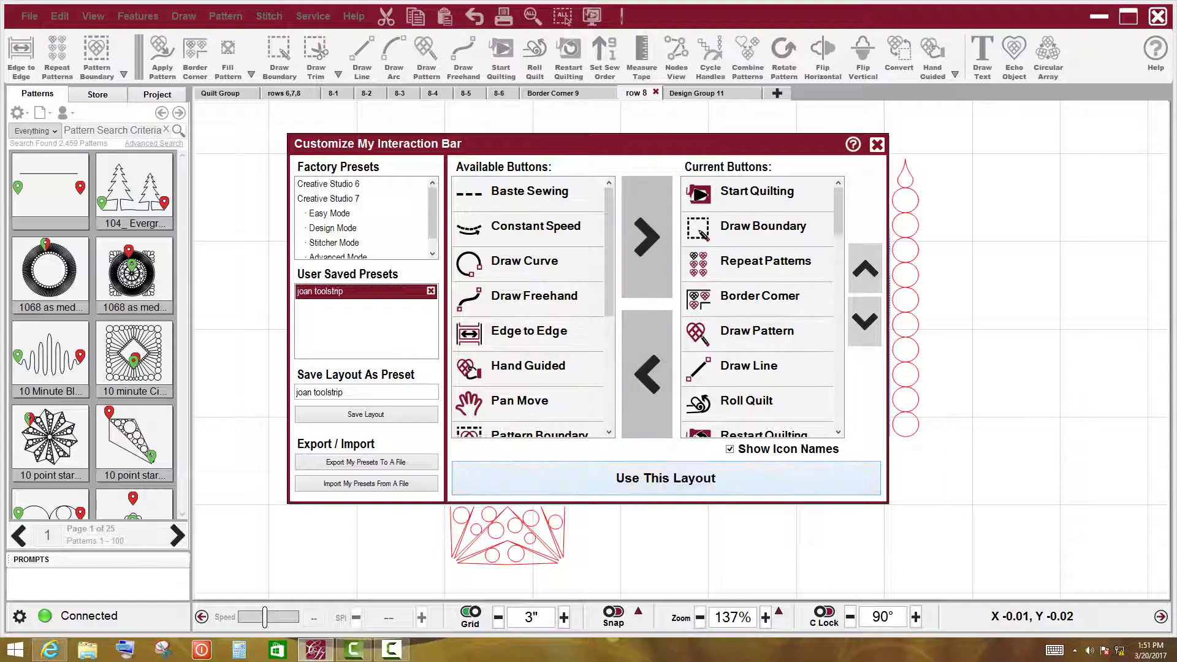
left_click(665, 479)
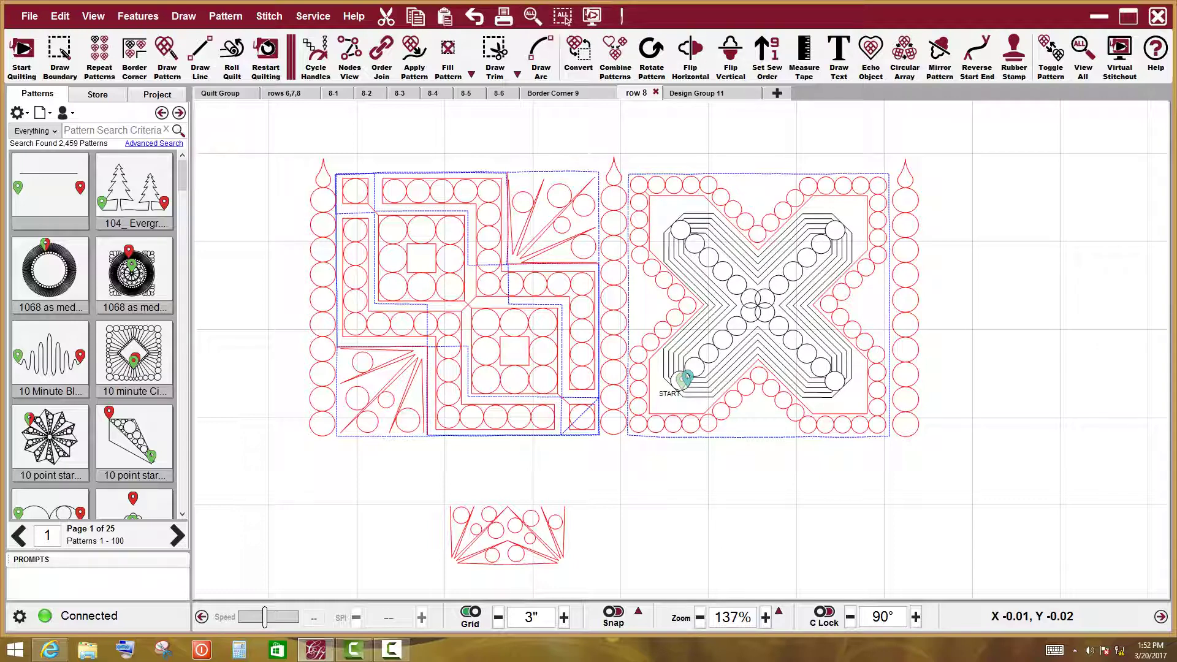
Add Pan Move from the available buttons to the end of the current toolstrip buttons
left_click(1156, 55)
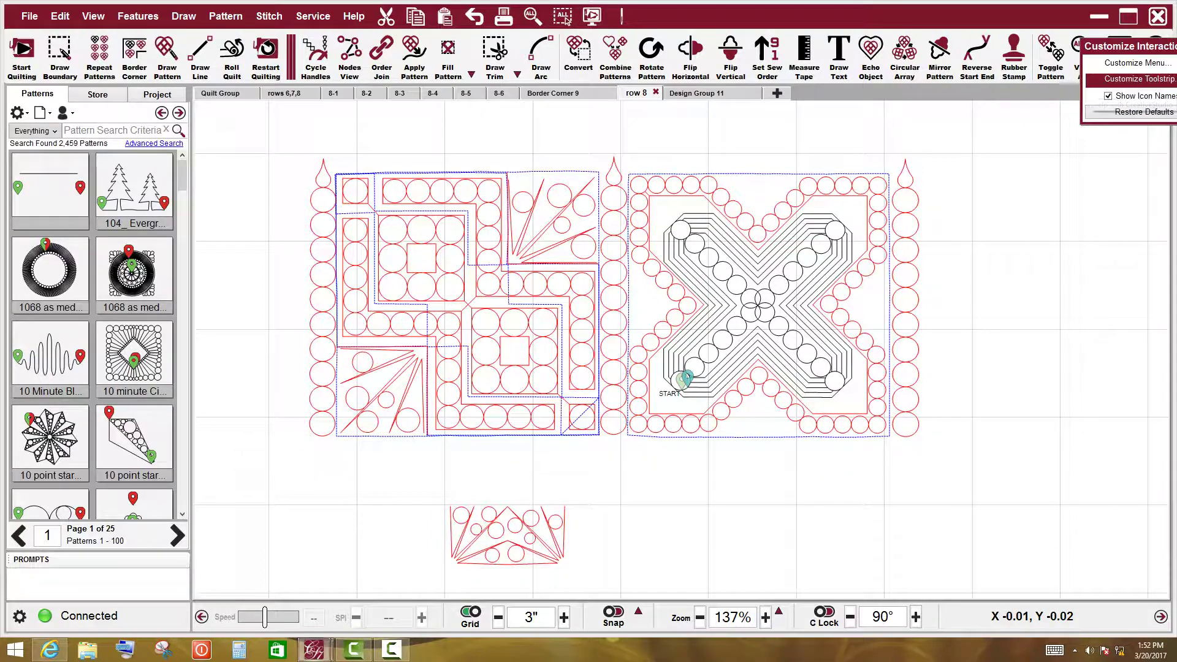
left_click(1128, 76)
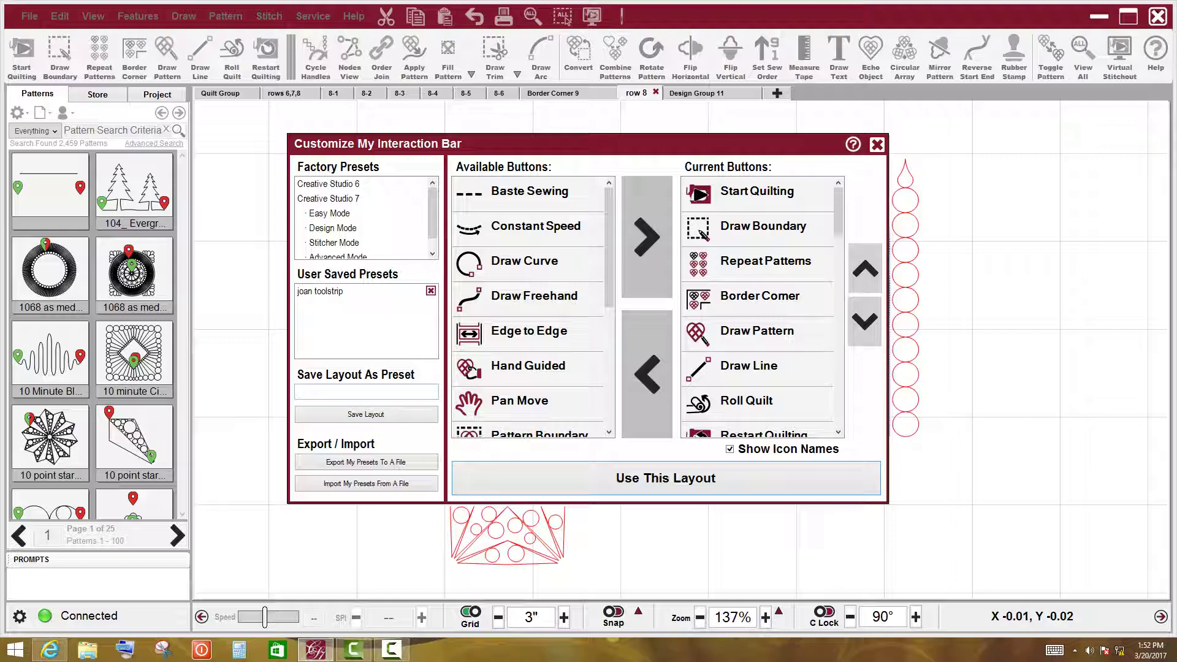
left_click(366, 392)
left_click(527, 402)
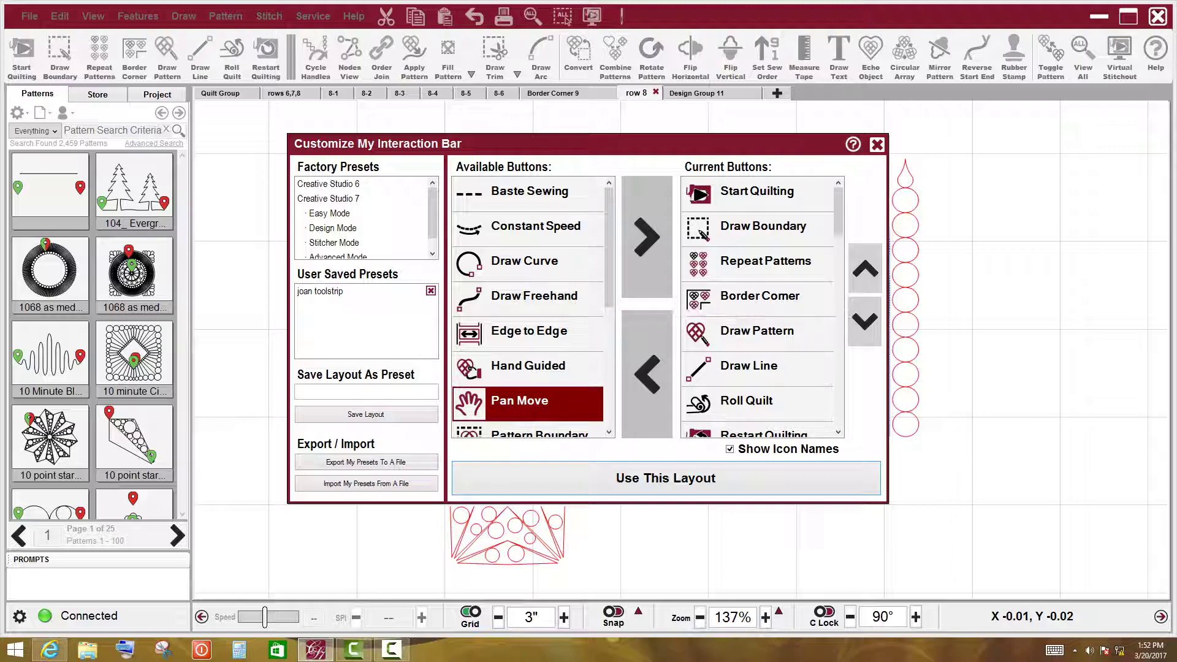
left_click(647, 237)
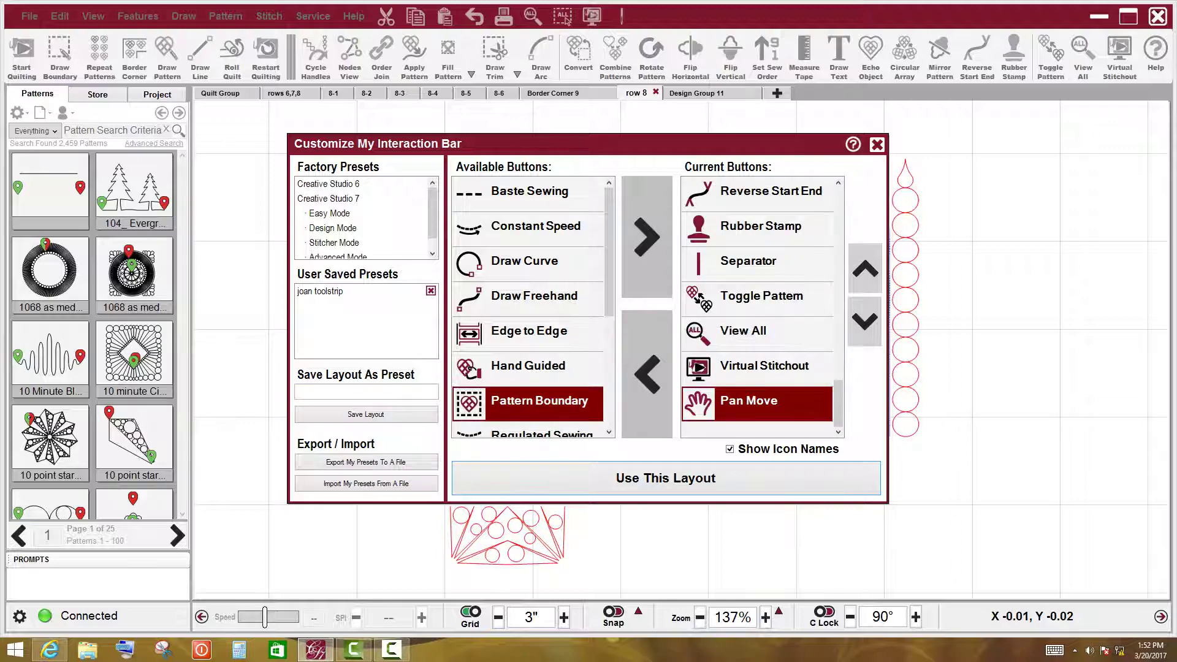
Save the modified layout as a preset named "Barn Buddy toolstrip"
type("Barn Buddy toolstrip")
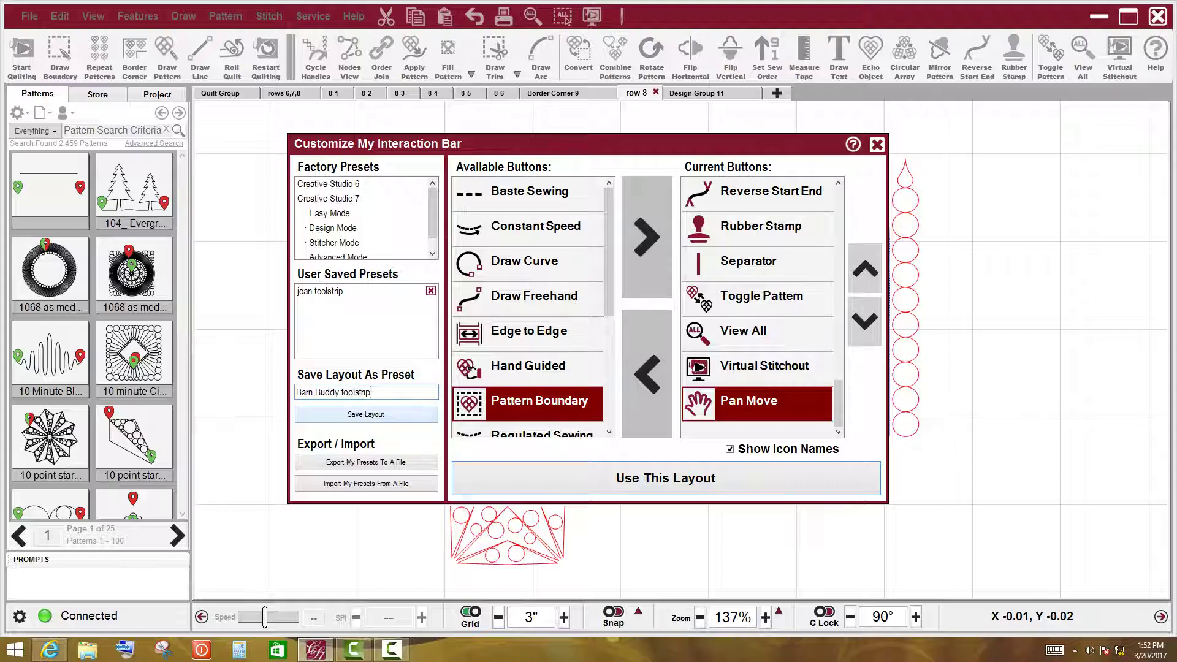
left_click(366, 415)
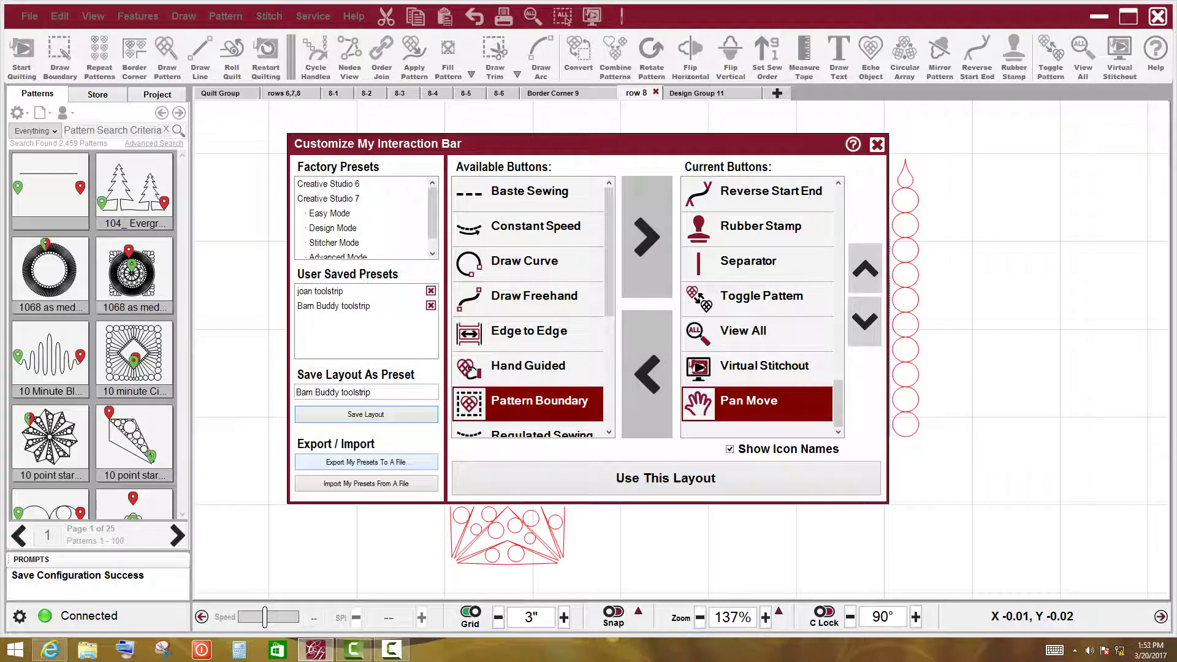
Export the presets to a file named "barn buddy toolstrip" in the StatlerStitcher folder on drive C, and close the customization dialog
left_click(366, 461)
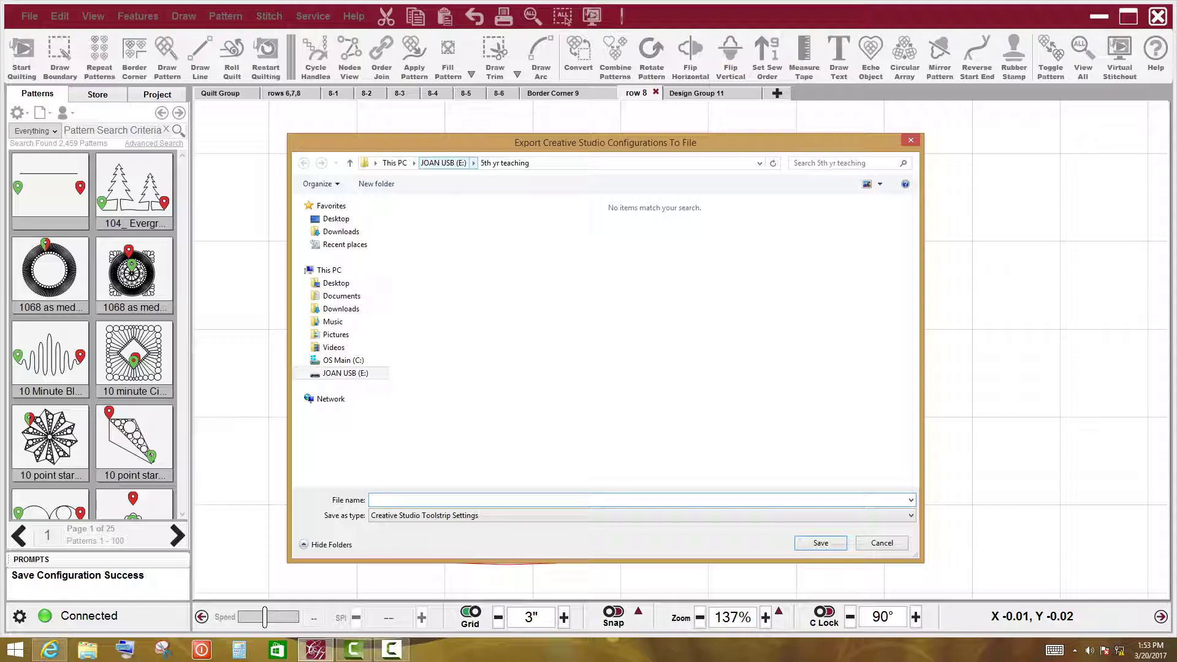
left_click(343, 360)
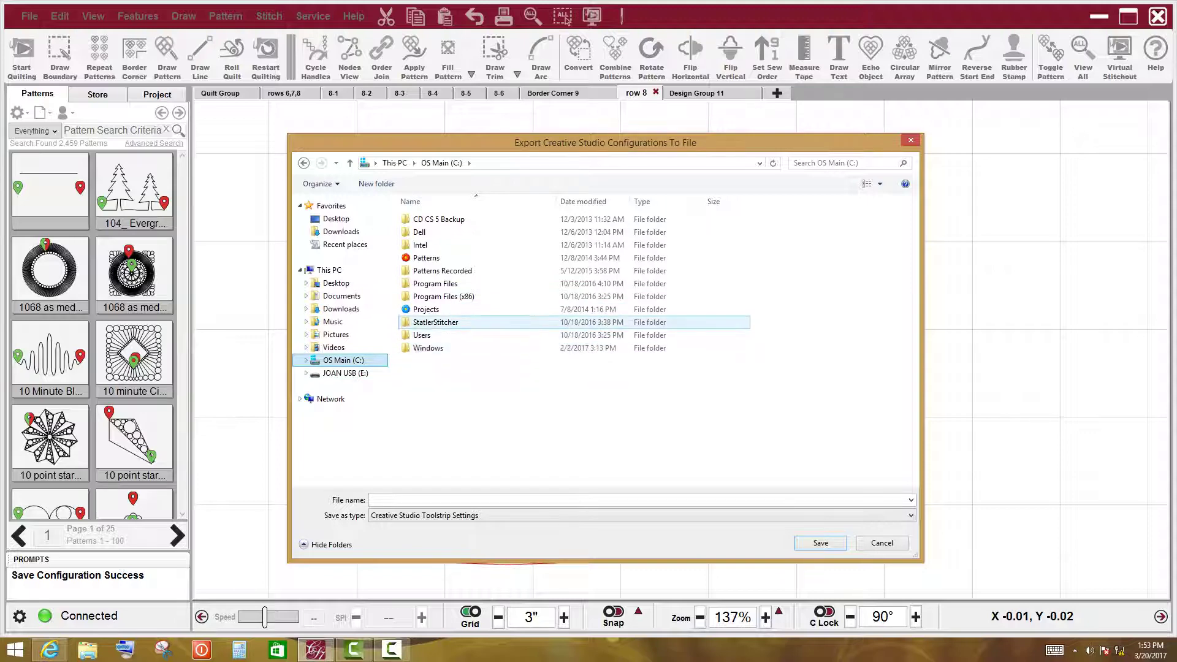
double_click(435, 322)
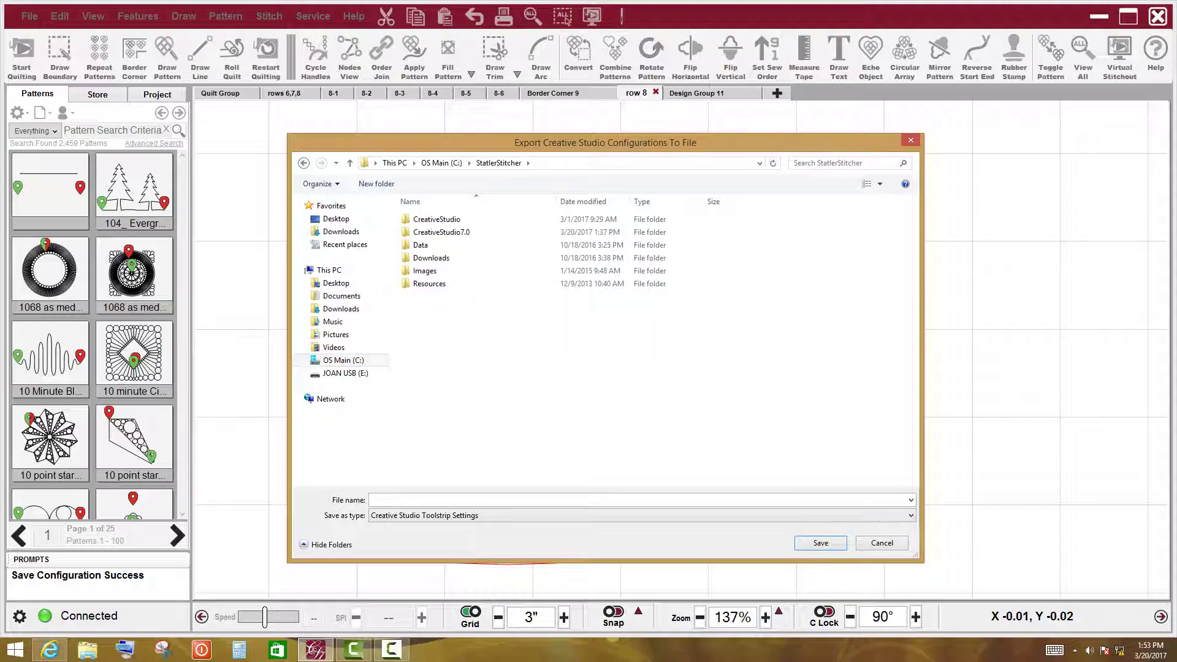
left_click(375, 499)
type("bar")
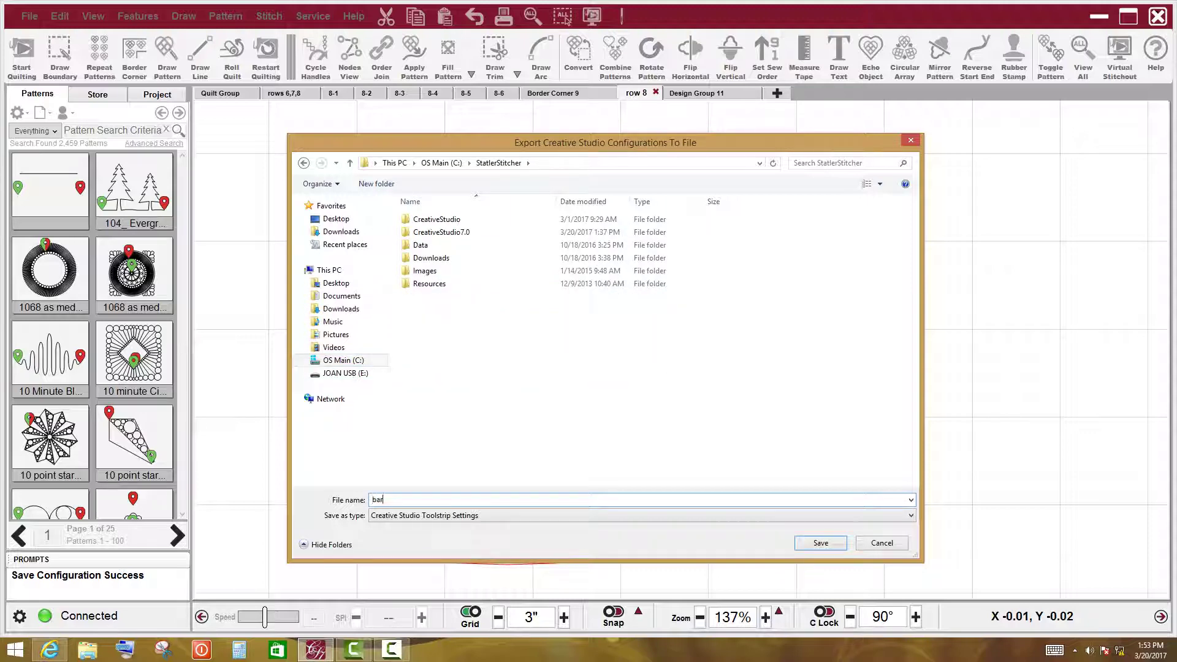
type("n buddy toolstrip")
key("Return")
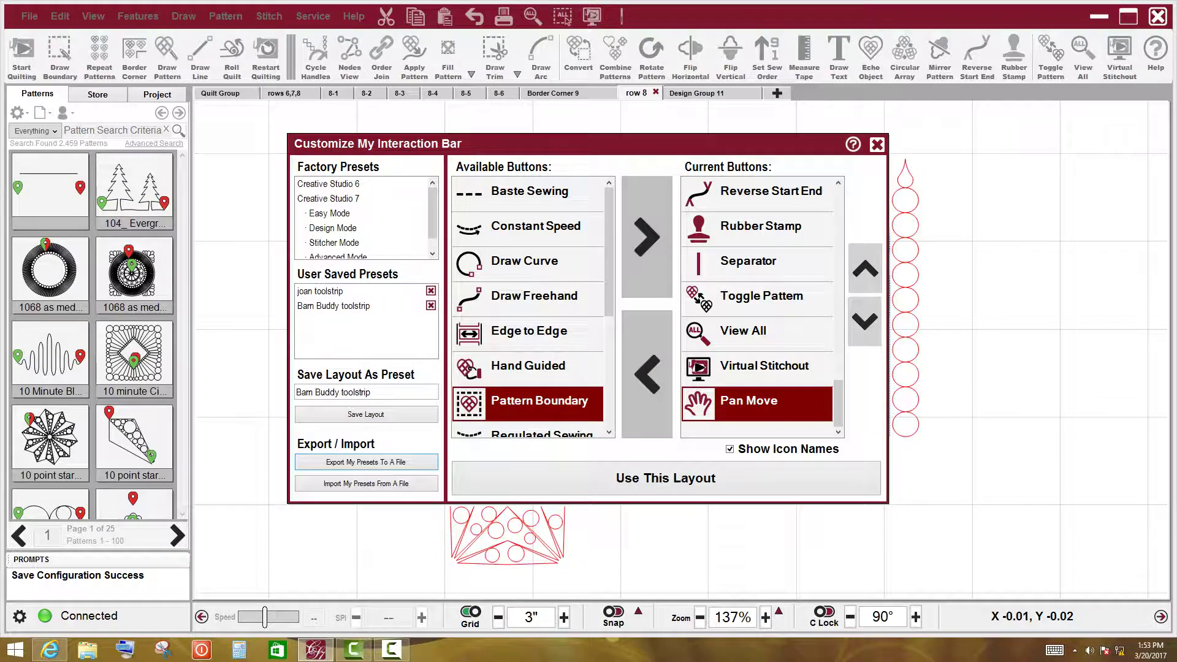
key("Escape")
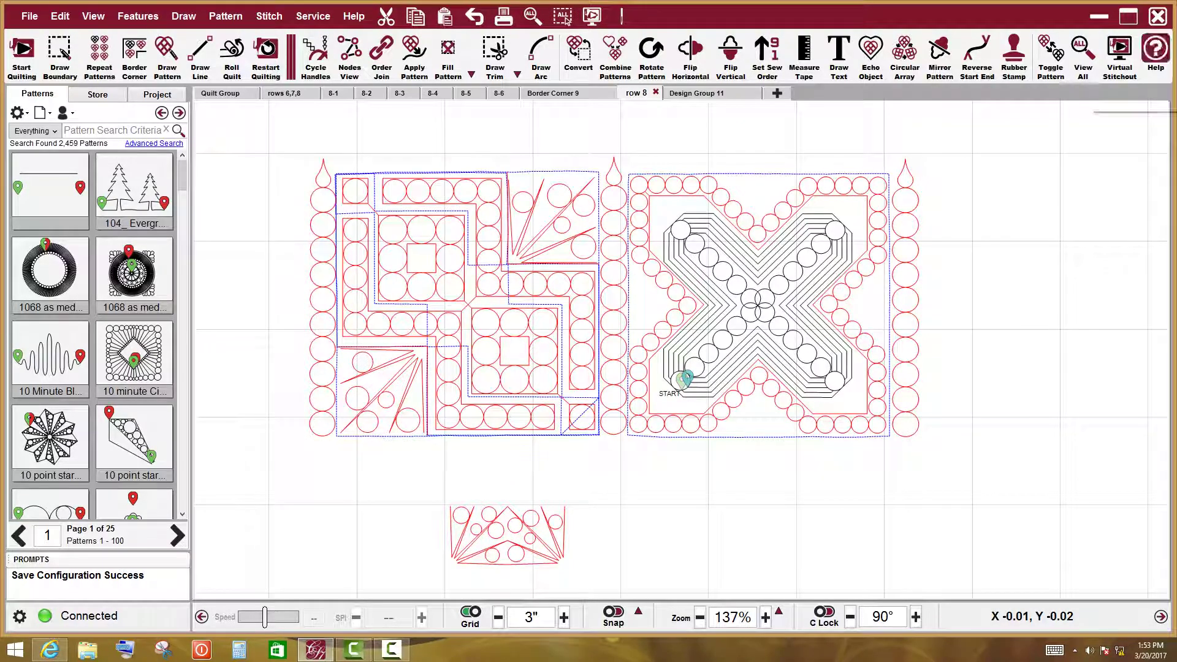
Import the presets from barn buddy toolstrip.CSUT in the StatlerStitcher folder, declining to overwrite either existing user preset
right_click(1152, 53)
left_click(1141, 79)
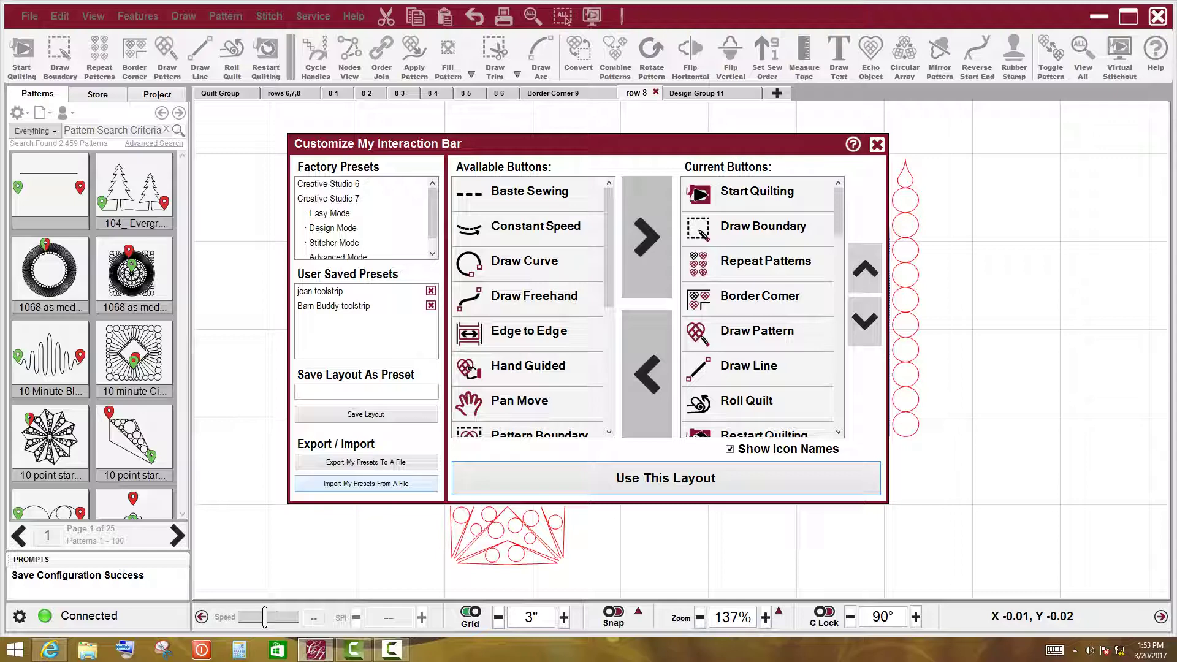
left_click(366, 484)
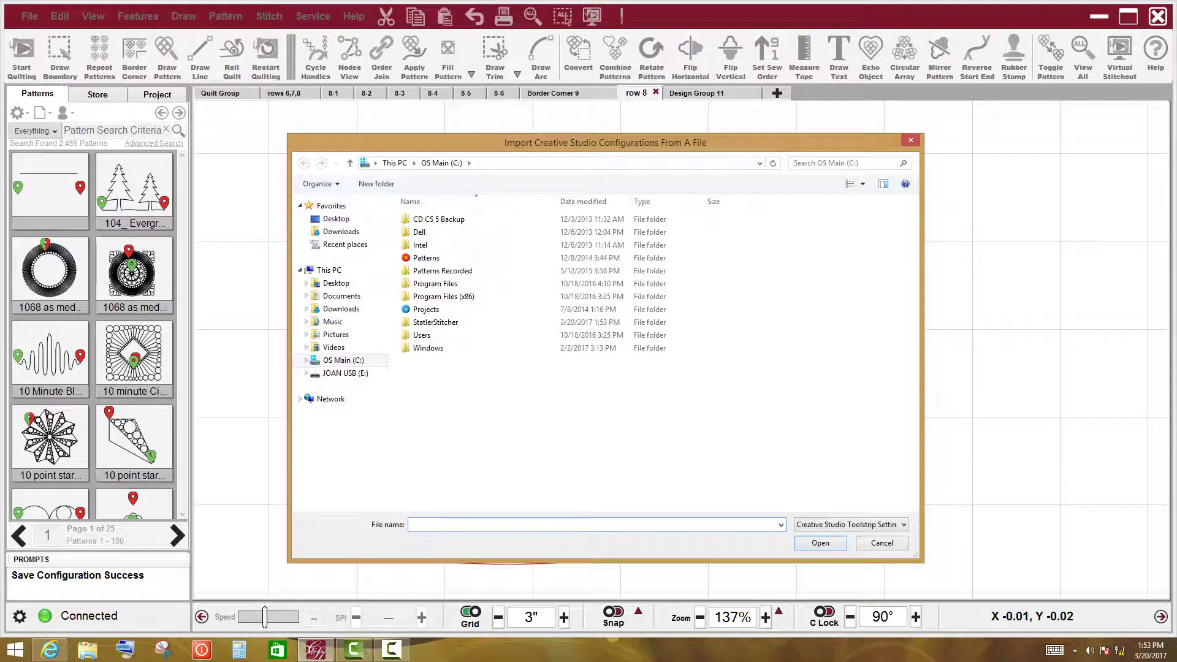
left_click(436, 322)
double_click(436, 323)
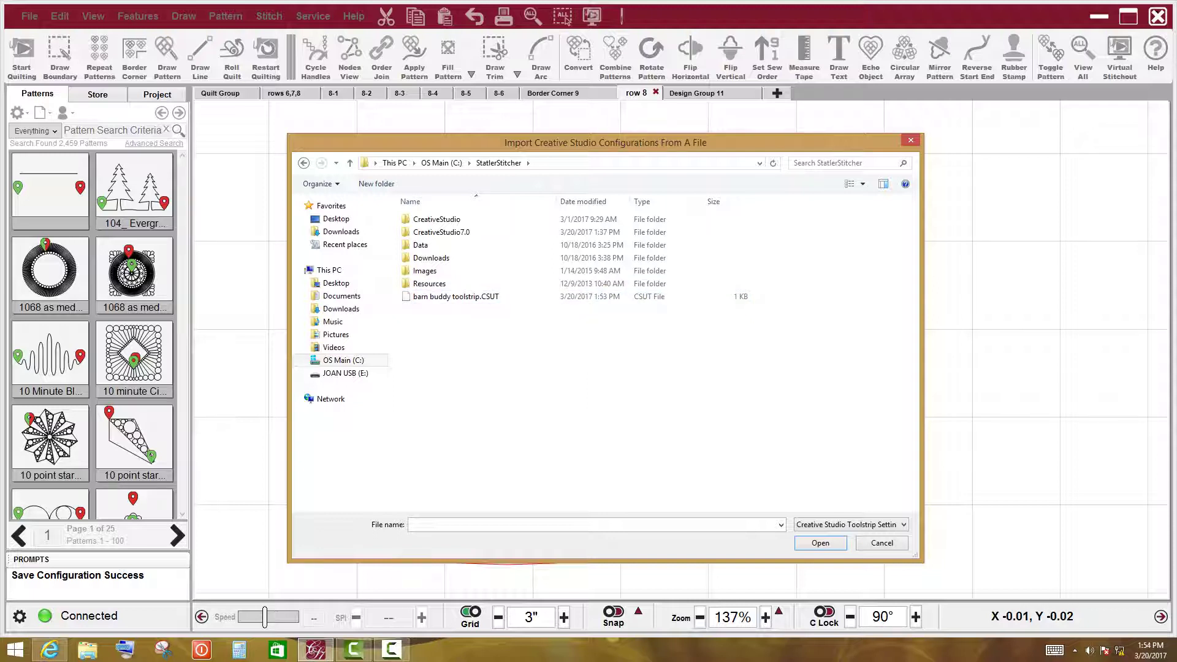
left_click(455, 296)
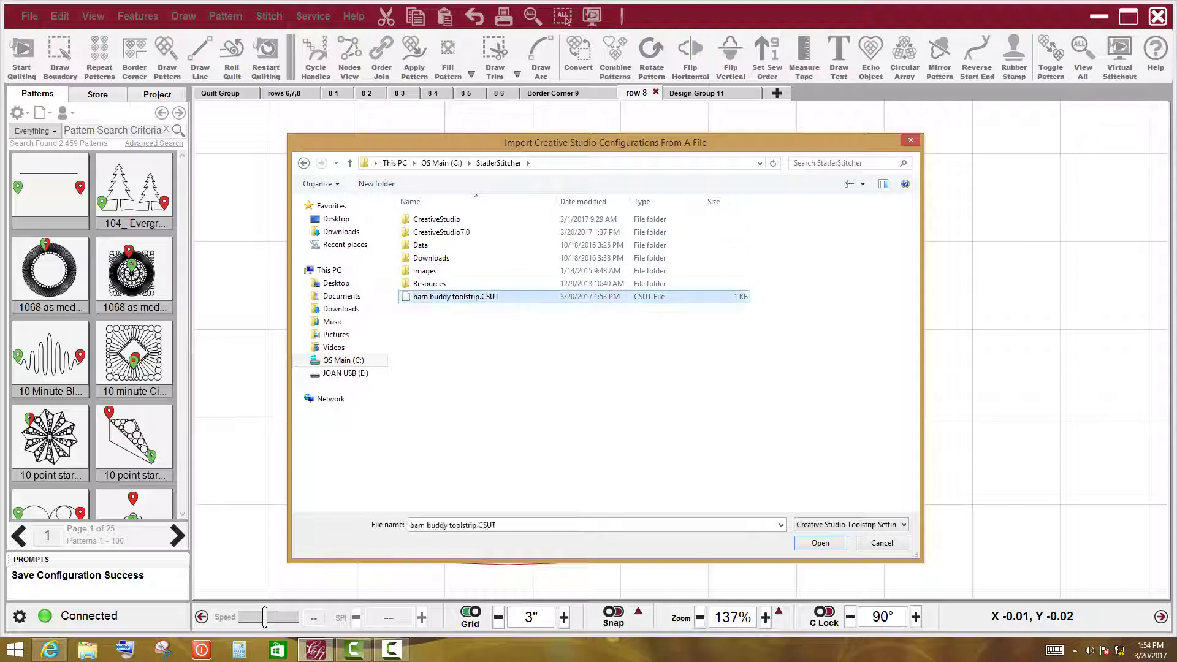
key("Return")
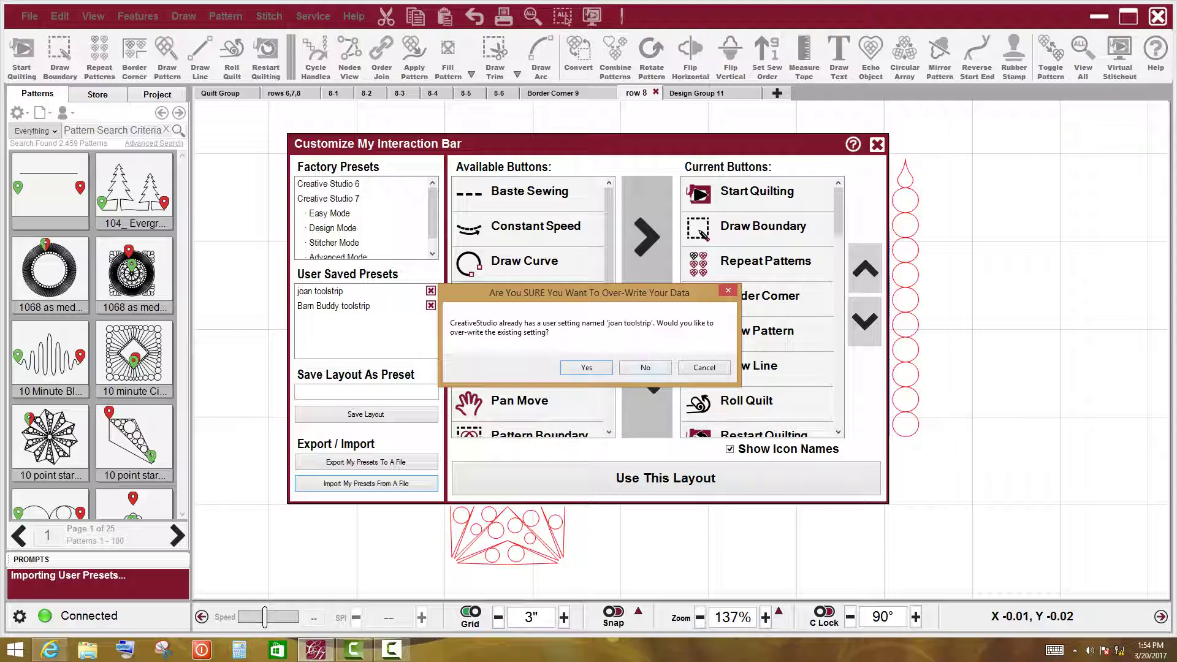
left_click(645, 367)
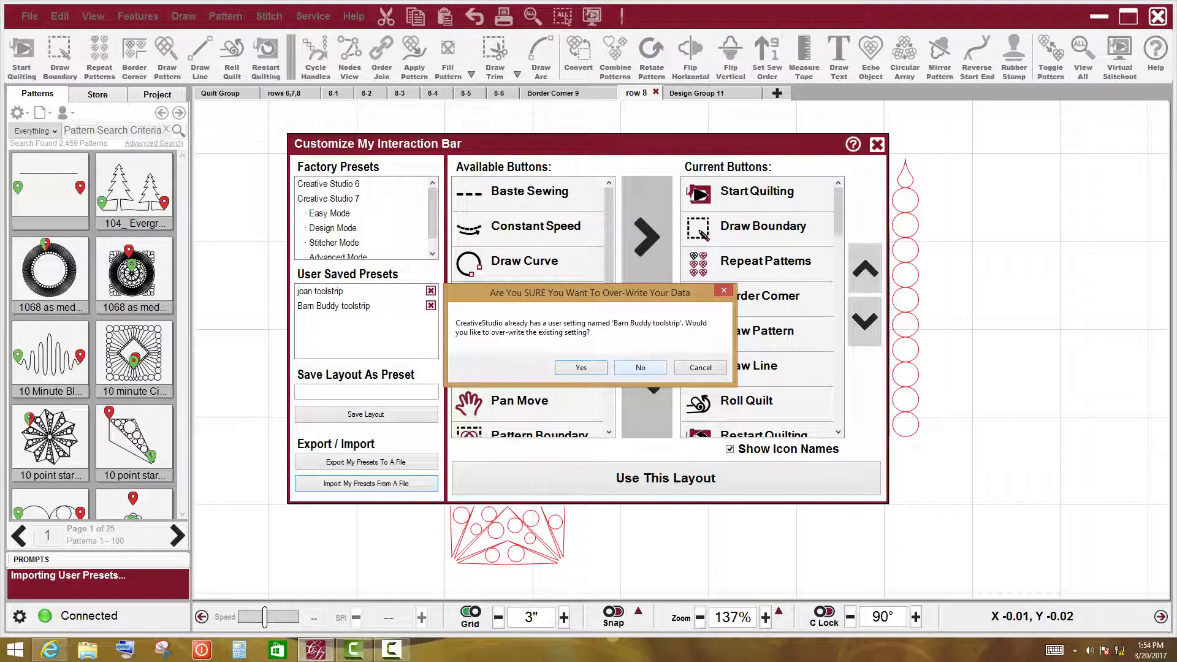
left_click(644, 368)
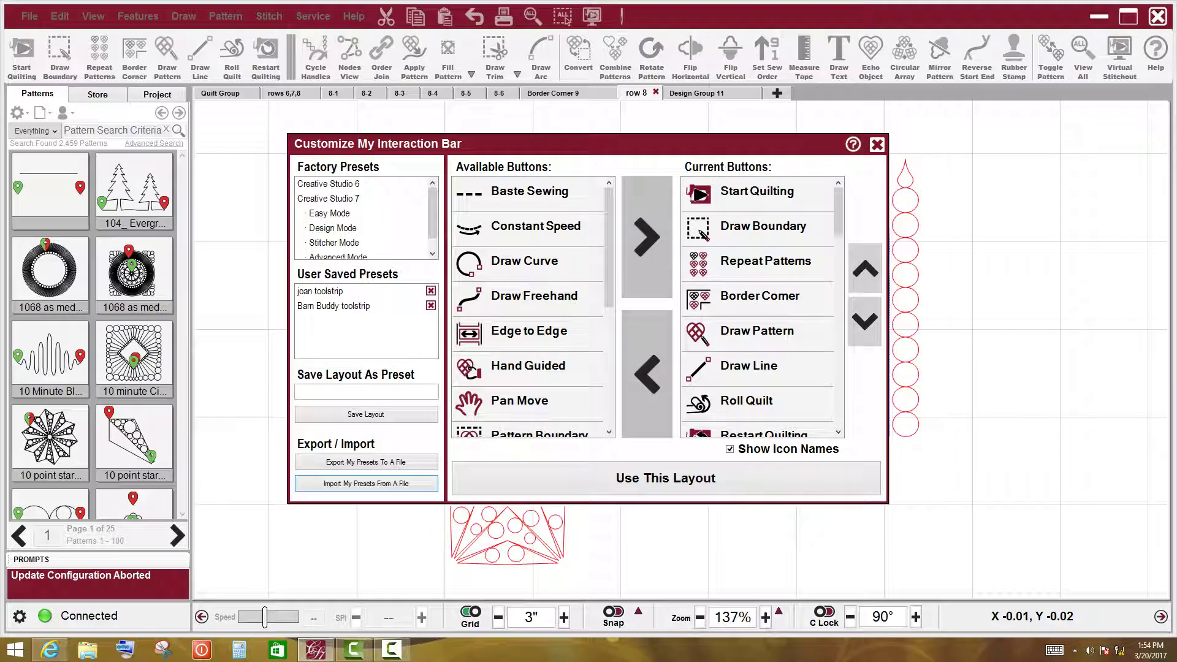
Select the first of the two user-saved presets and apply it to the toolstrip
left_click(343, 292)
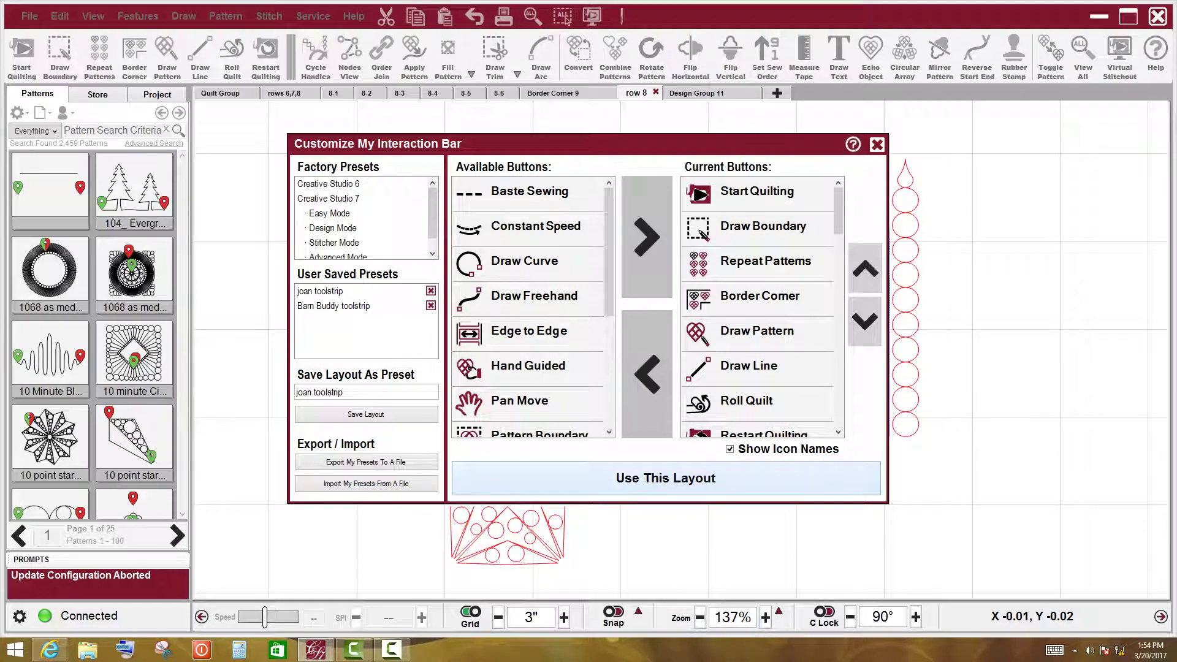
left_click(666, 478)
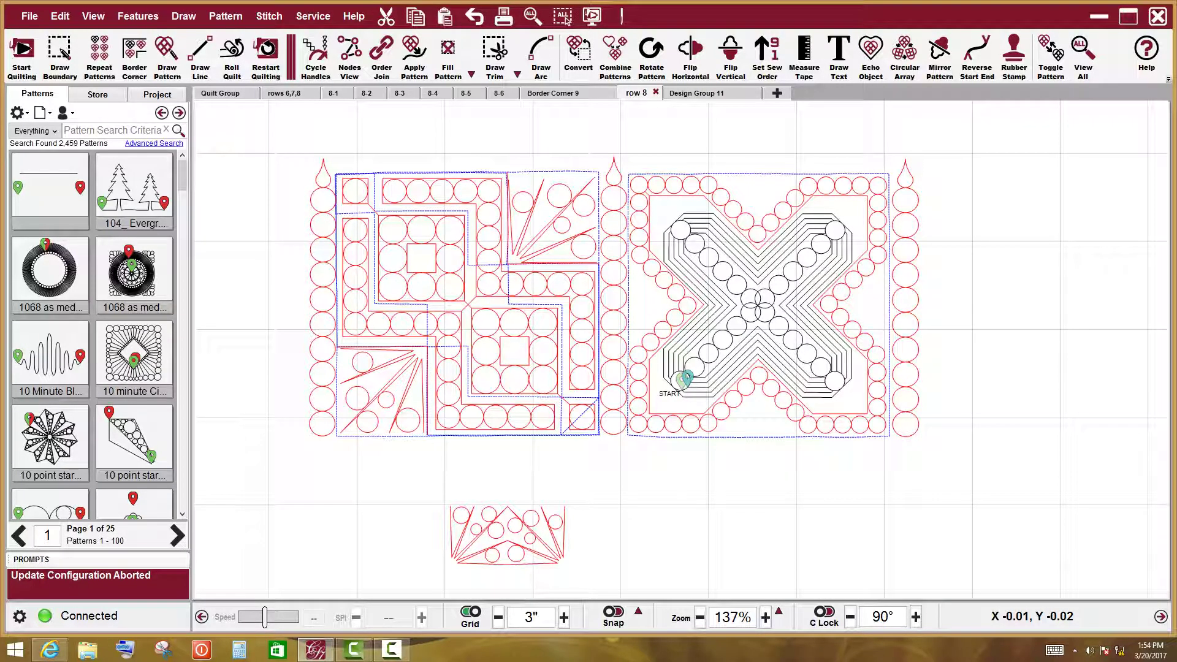